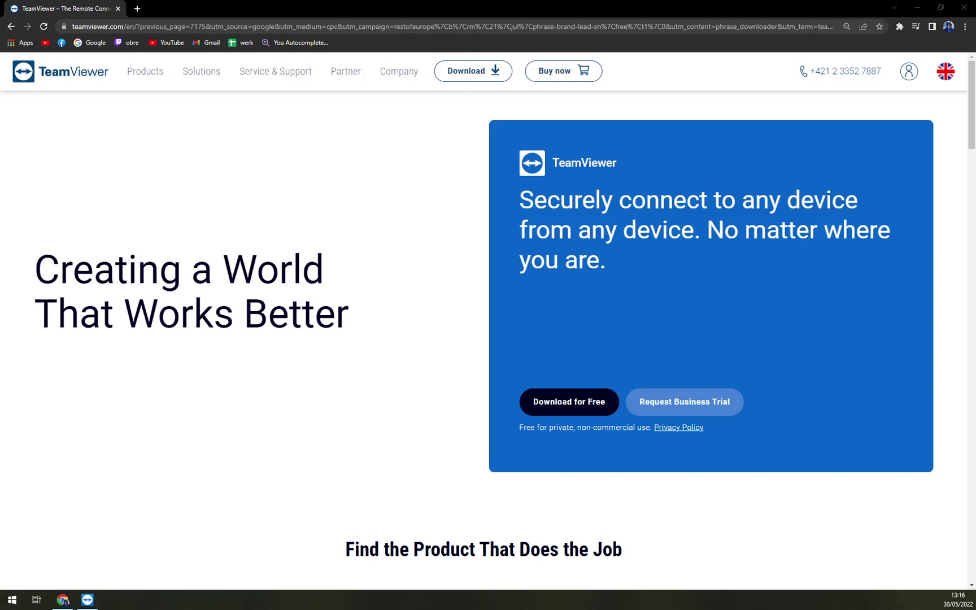
Open the subscription pricing page, zoom out one level and close the support chat panel.
scroll(420, 261, down, 4)
scroll(408, 259, up, 3)
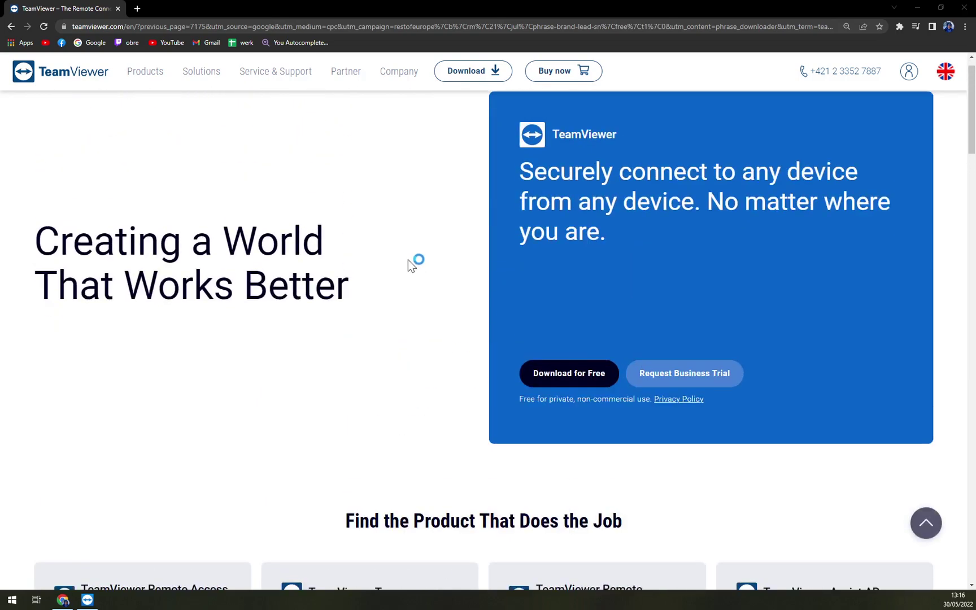
scroll(408, 260, up, 1)
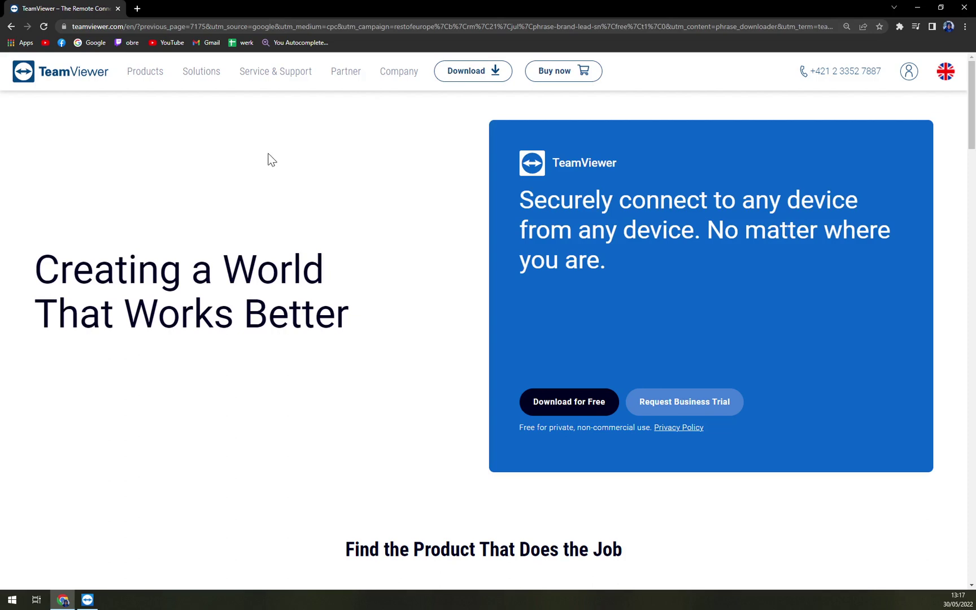
click(455, 75)
click(547, 78)
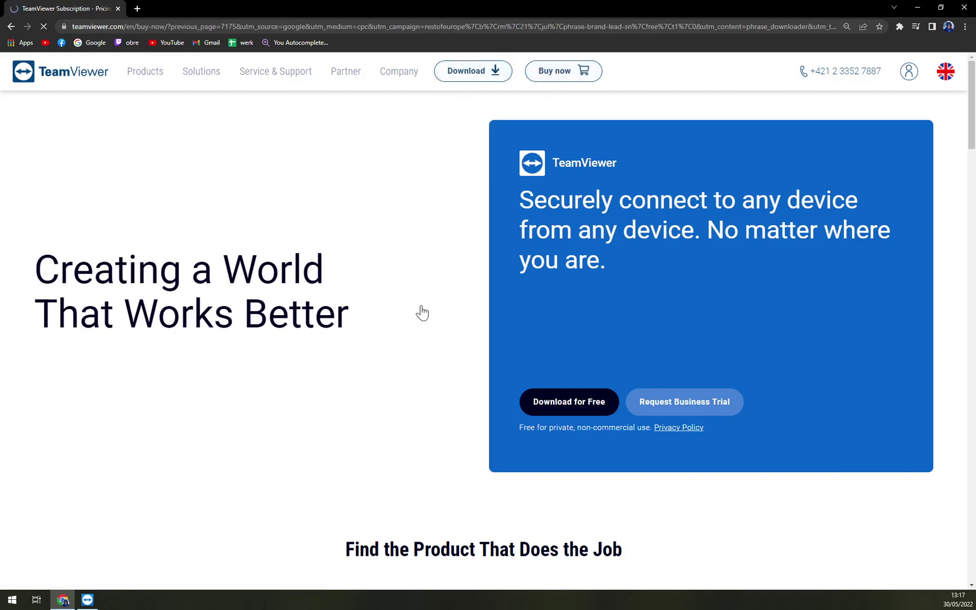
scroll(418, 316, down, 3)
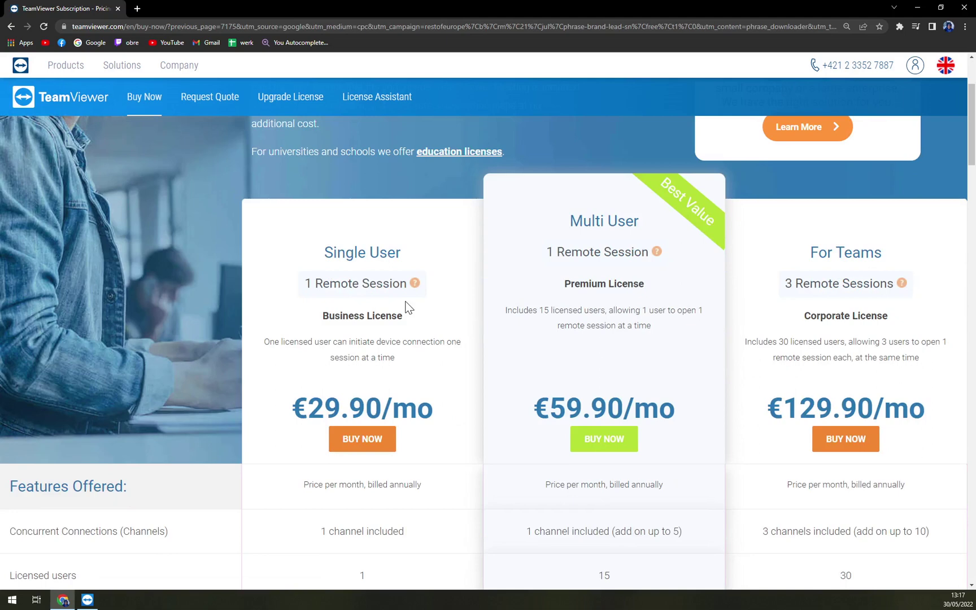
key(ctrl+minus)
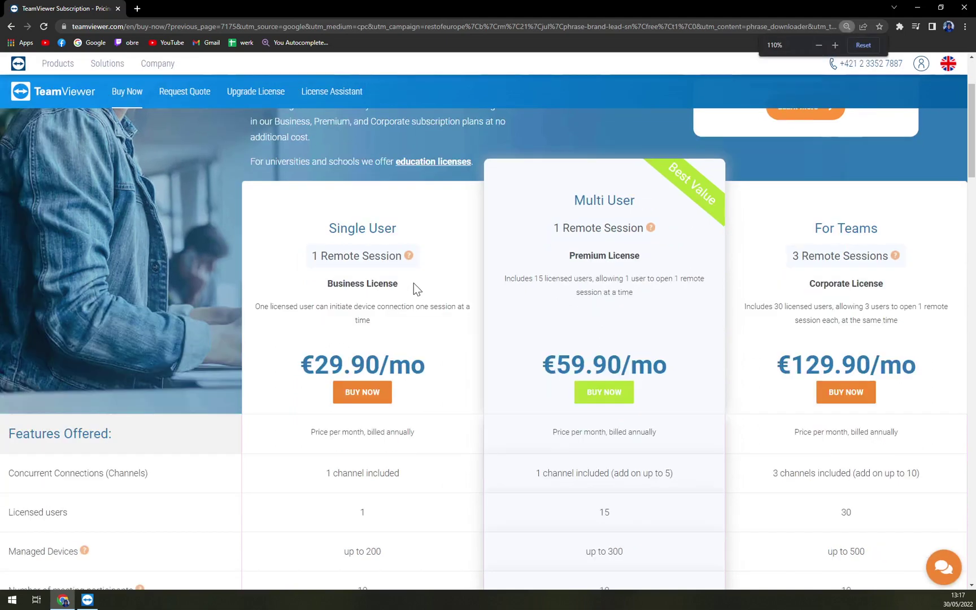
scroll(414, 284, up, 3)
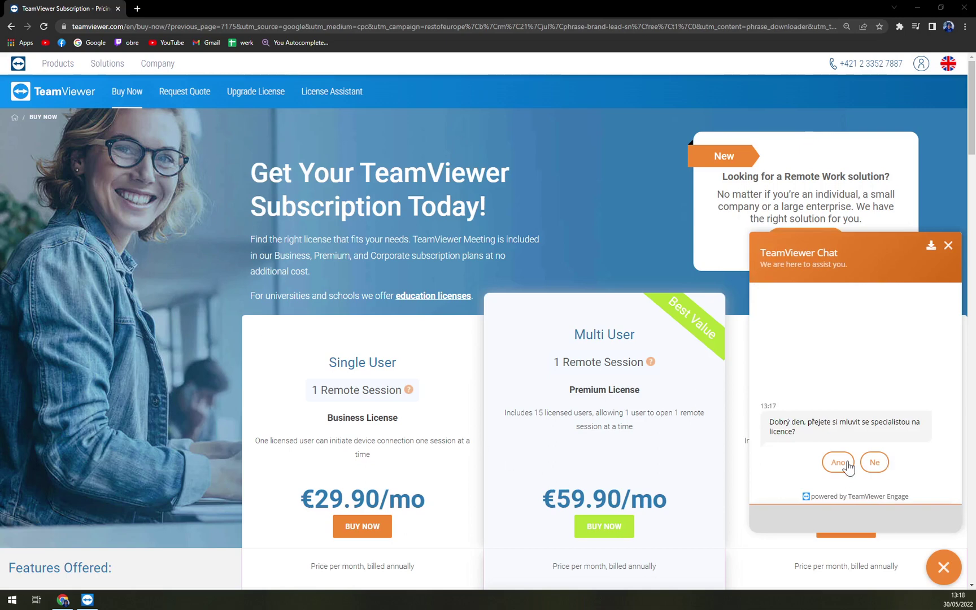
click(949, 245)
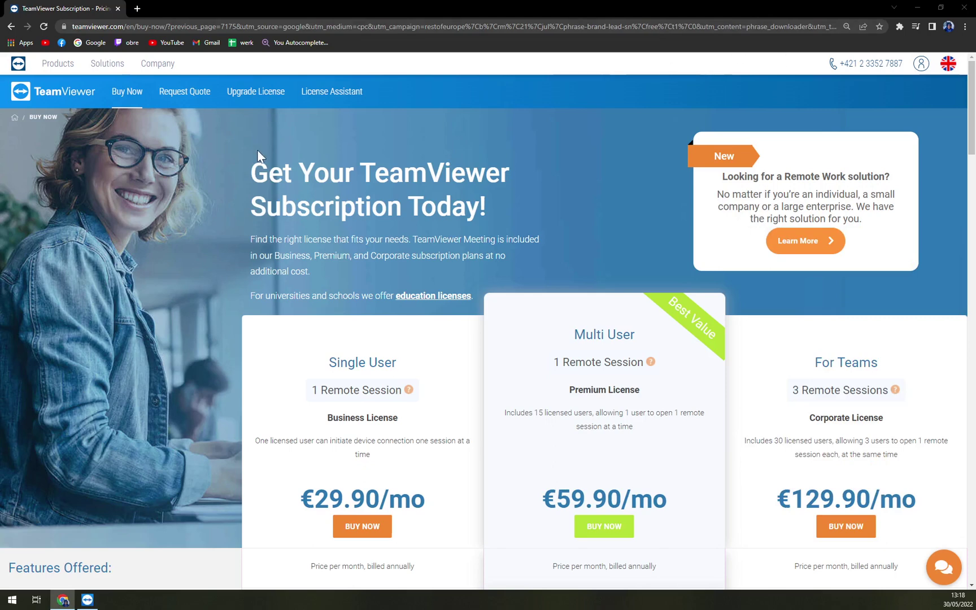
Compare the Multi User €59.90 and For Teams €129.90 monthly prices, zooming out further to fit the table.
scroll(285, 330, down, 2)
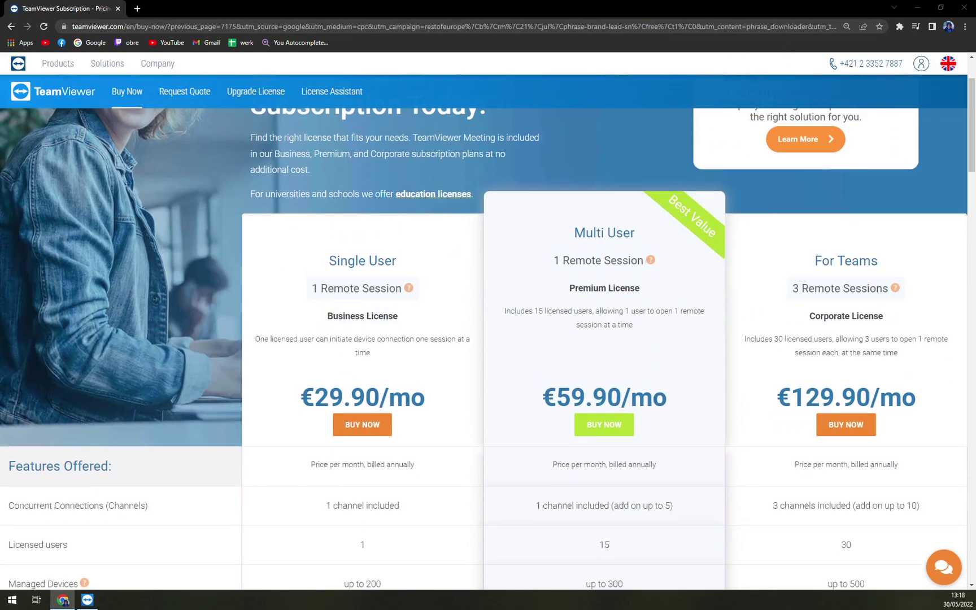
scroll(375, 331, down, 1)
scroll(372, 331, down, 1)
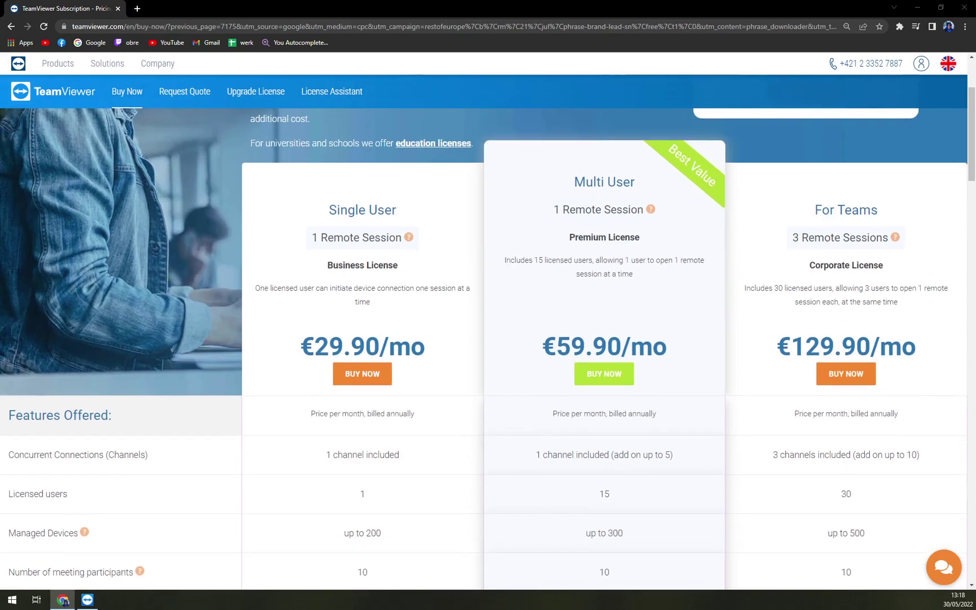
drag(557, 346, 609, 347)
click(650, 346)
drag(791, 346, 834, 346)
key(ctrl+minus)
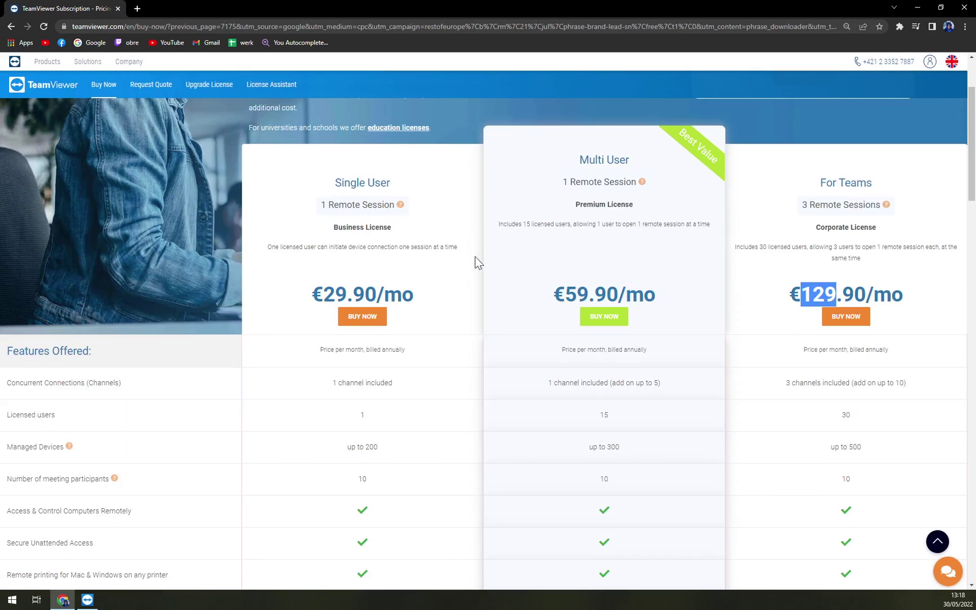
scroll(429, 349, down, 10)
scroll(419, 357, up, 3)
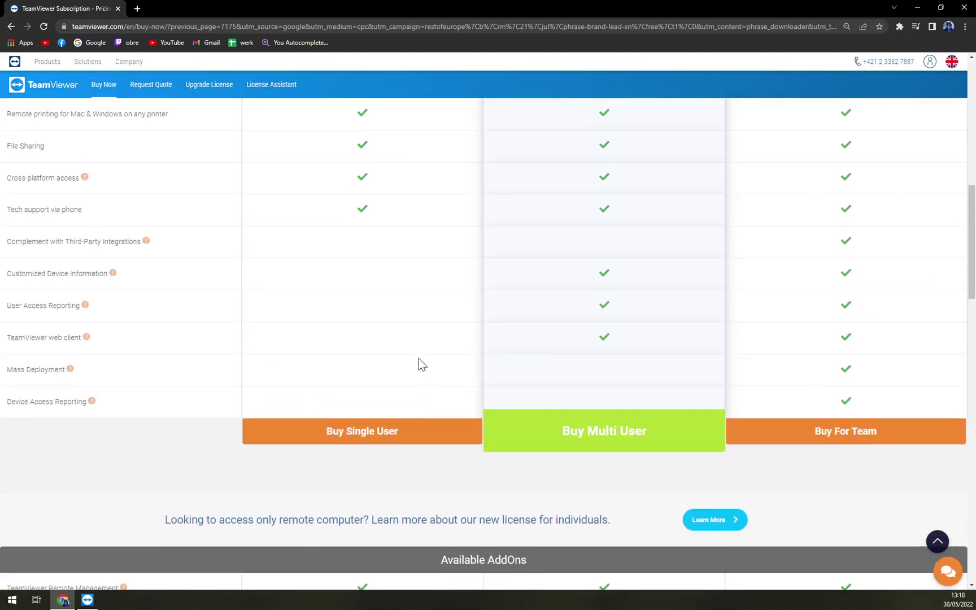
scroll(421, 364, up, 1)
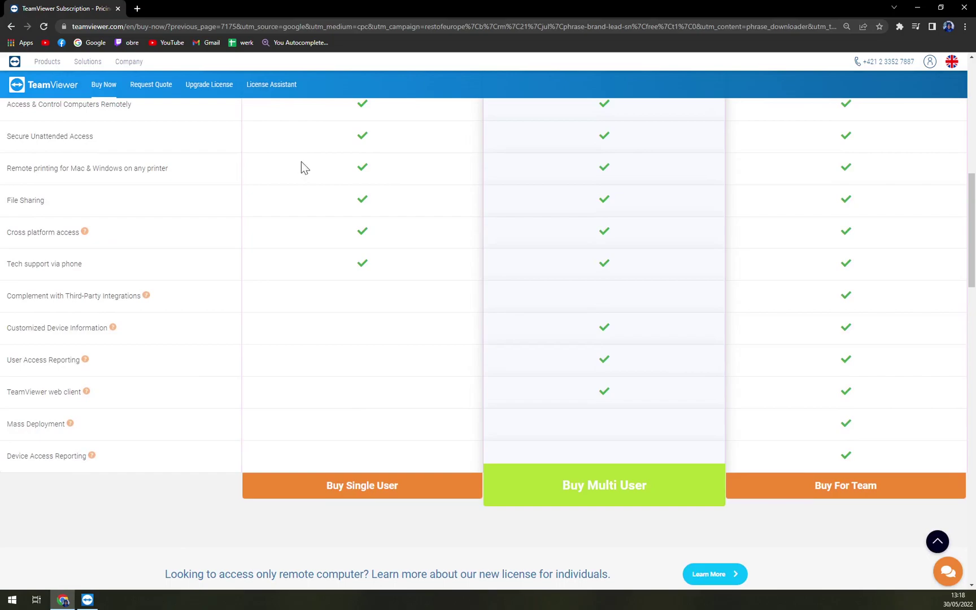
Bring the TeamViewer app forward, centre its window, and highlight Your ID and the session password.
click(915, 7)
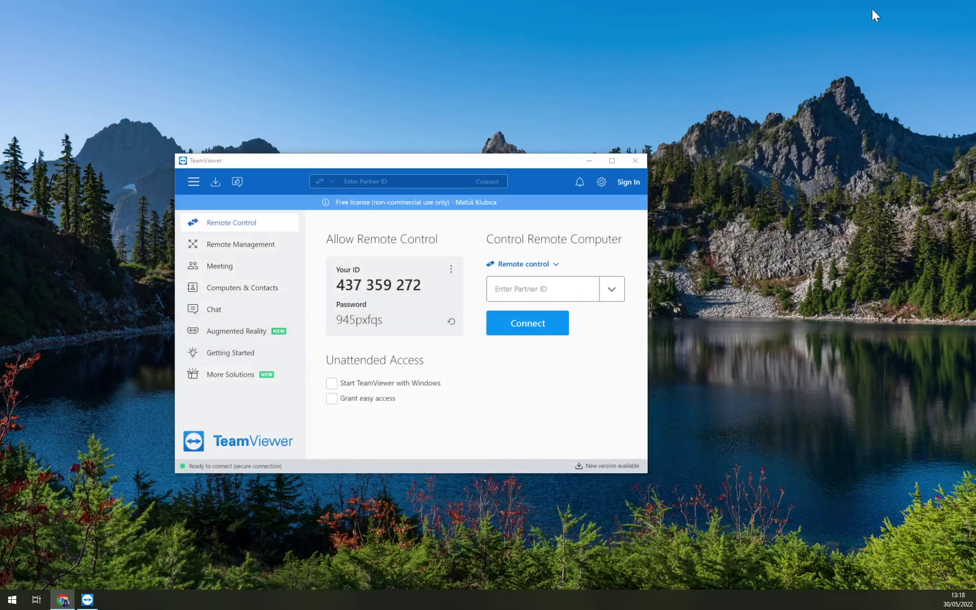
drag(399, 165, 418, 166)
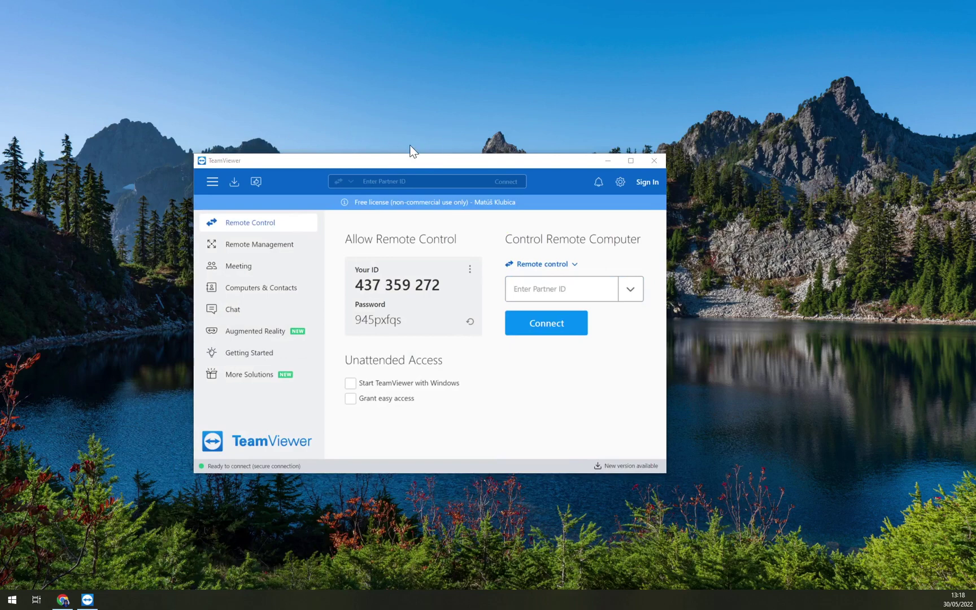
drag(319, 163, 372, 161)
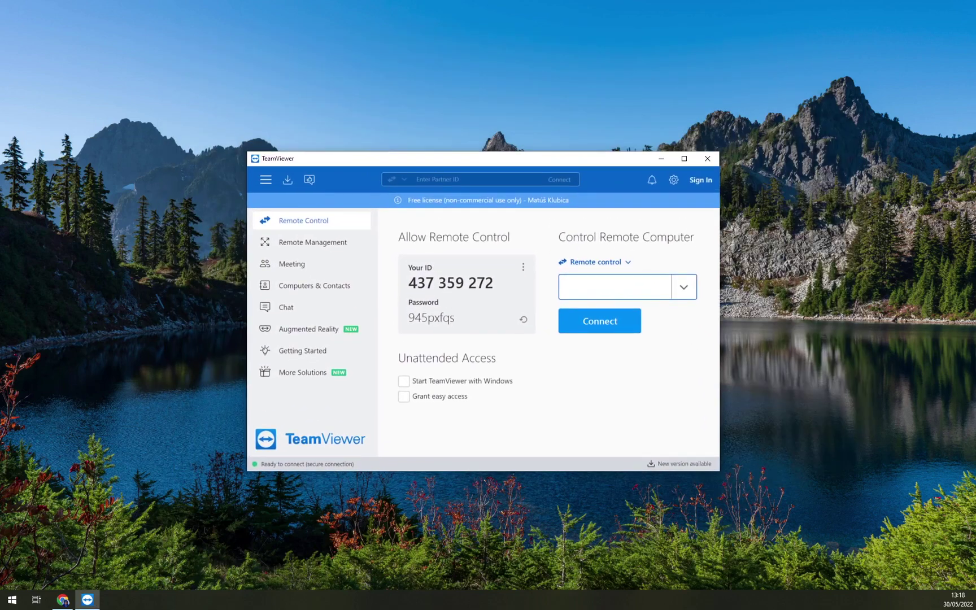
drag(409, 283, 493, 283)
double_click(431, 318)
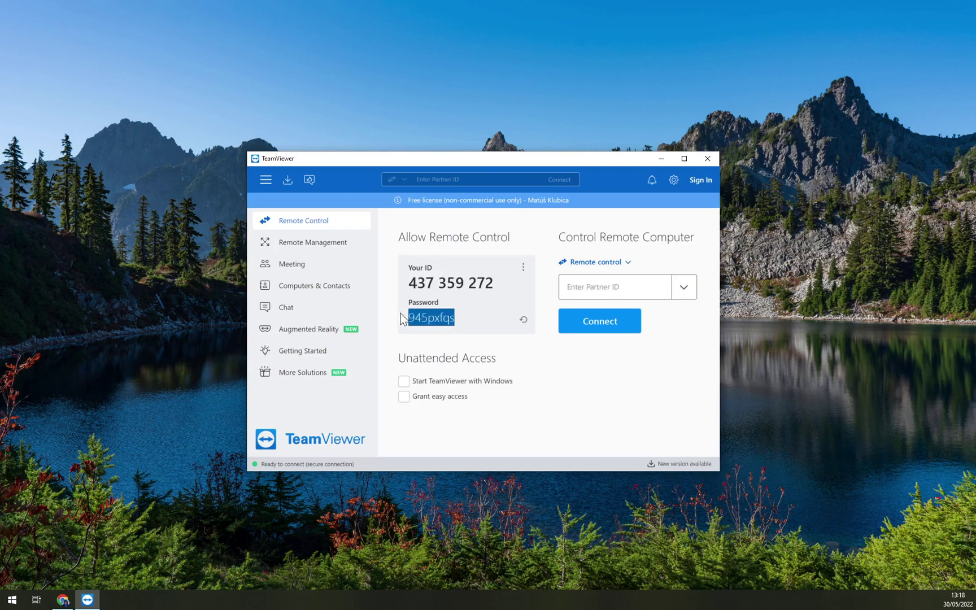
click(615, 286)
click(561, 362)
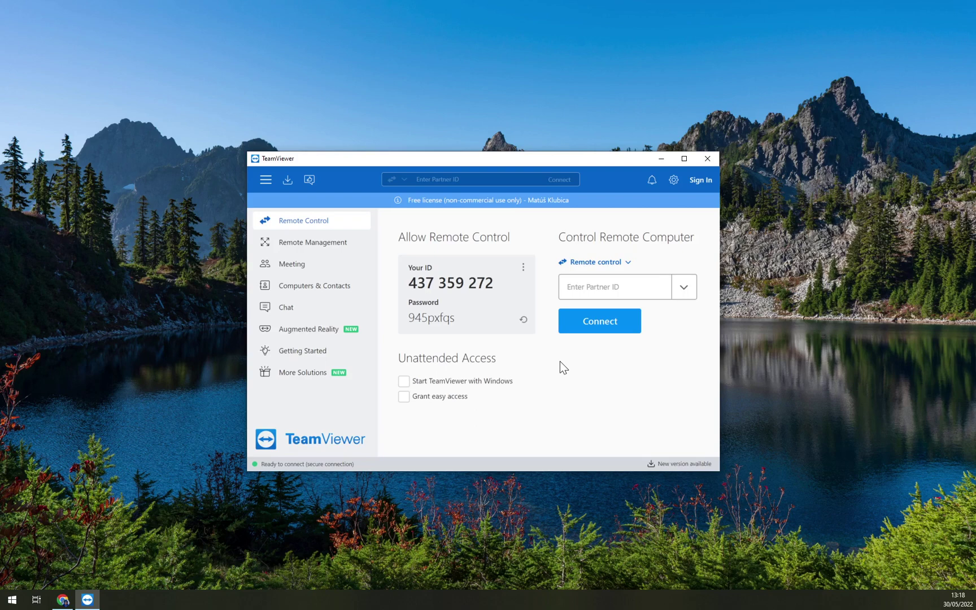
Regenerate the remote-control password several times to get a new random one.
drag(408, 282, 494, 283)
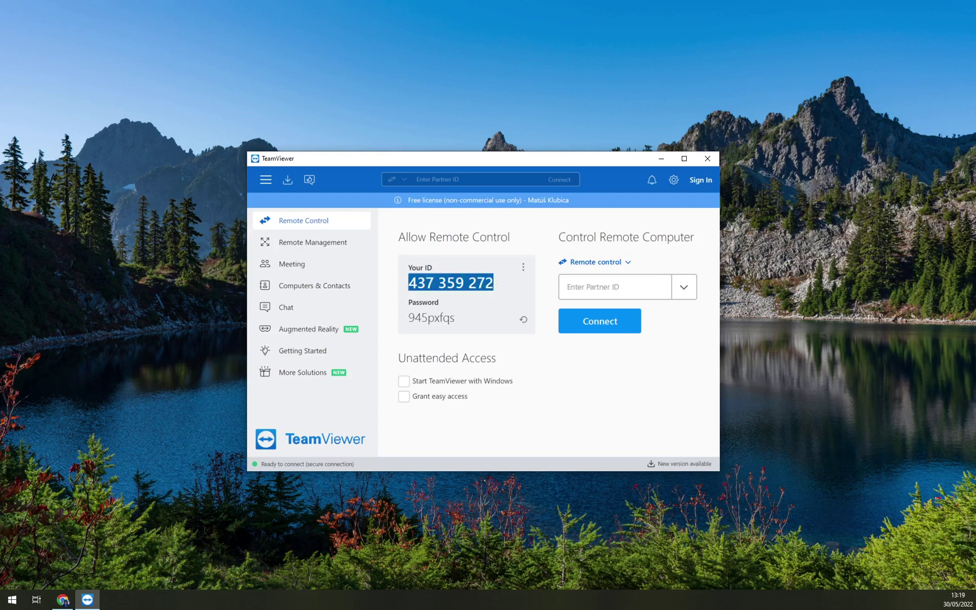
click(520, 267)
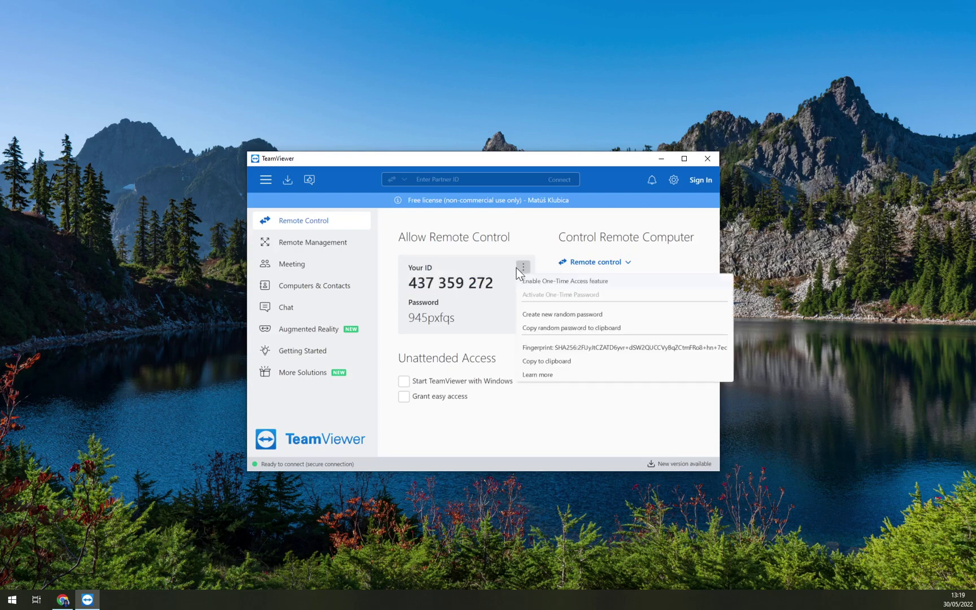
click(520, 268)
click(523, 320)
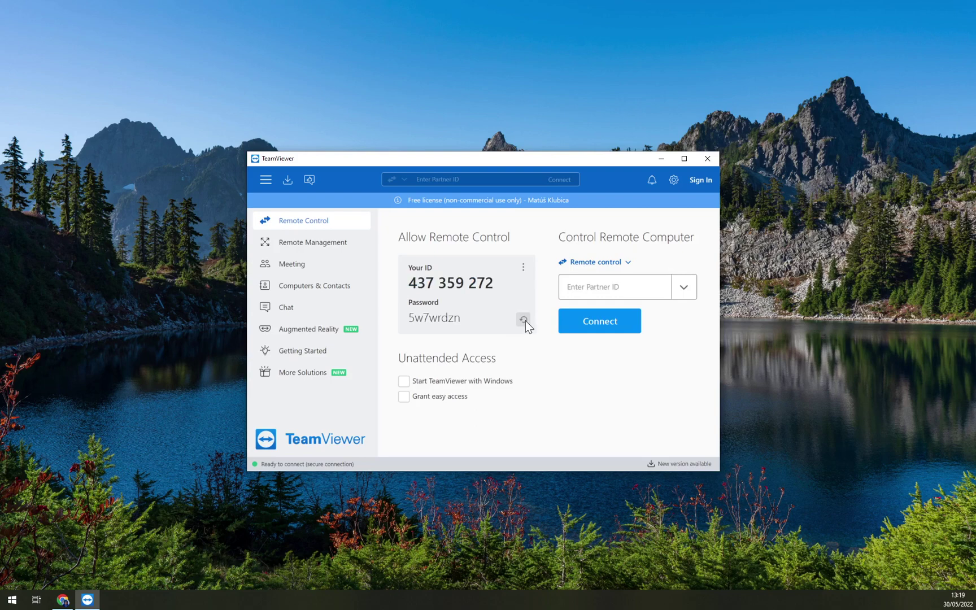
click(524, 321)
click(523, 321)
click(522, 323)
click(523, 325)
click(522, 320)
Browse the Remote Management, Meeting, Computers & Contacts, Chat, Augmented Reality, Getting Started and More Solutions sections.
click(321, 243)
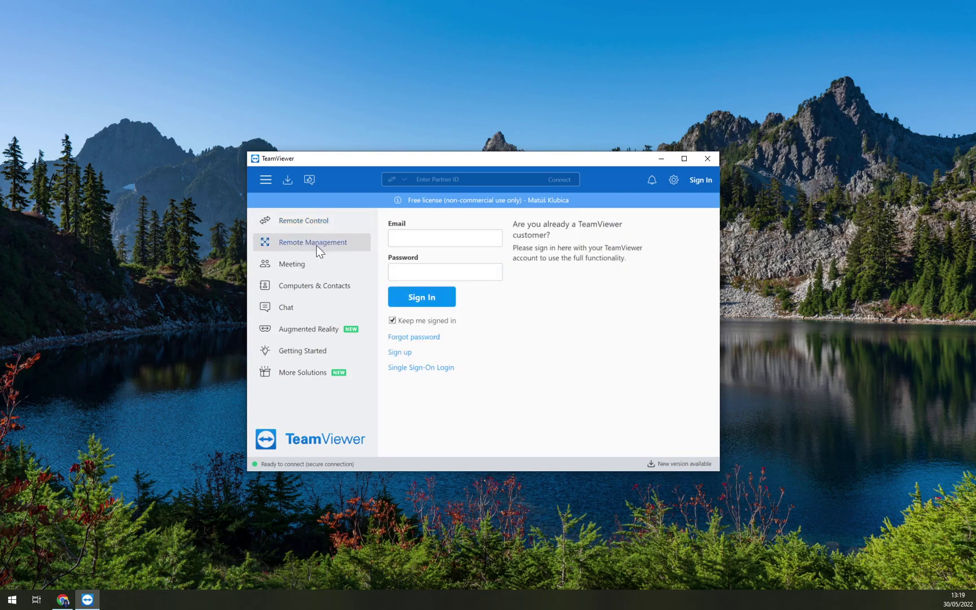
click(311, 266)
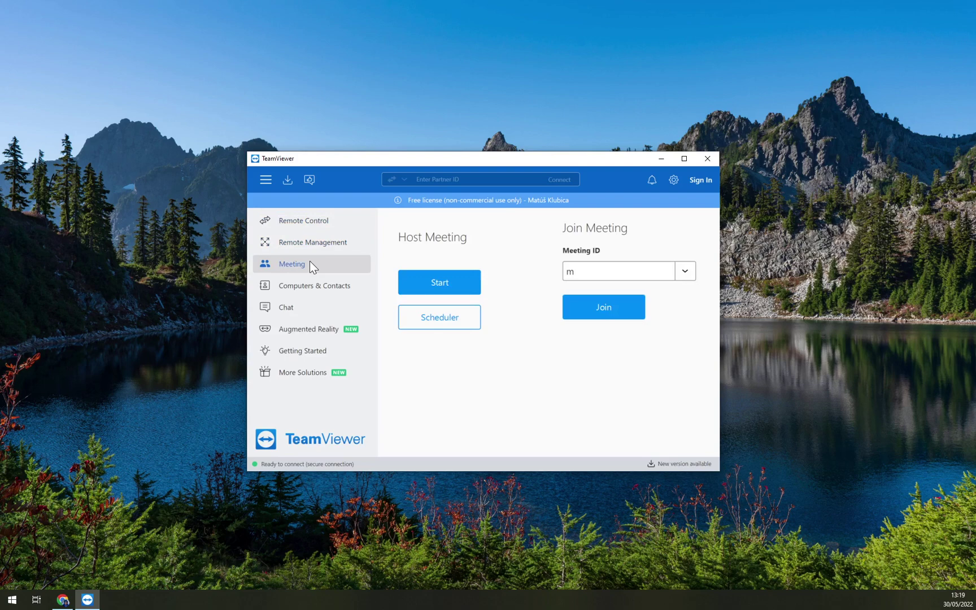
click(305, 282)
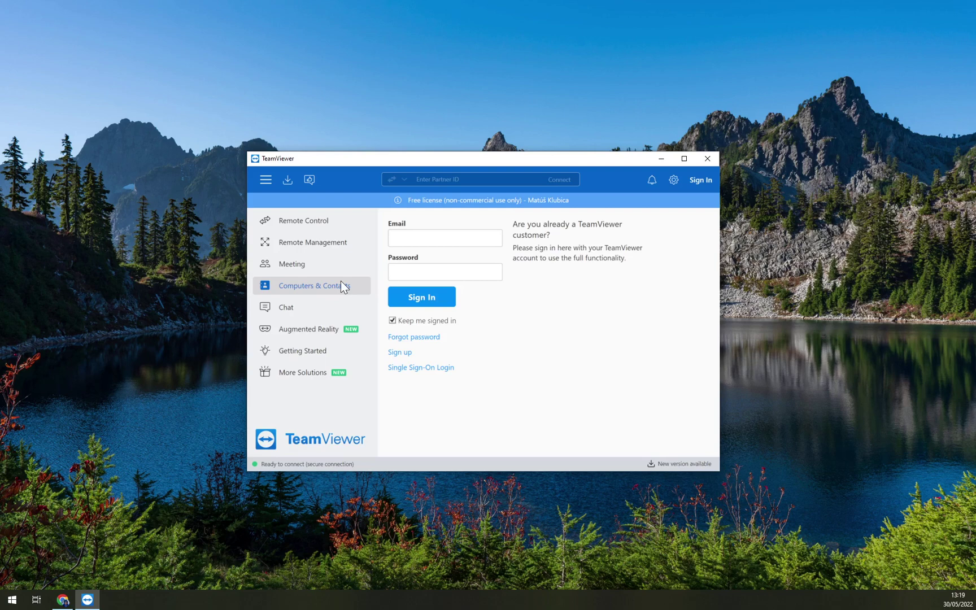
click(327, 304)
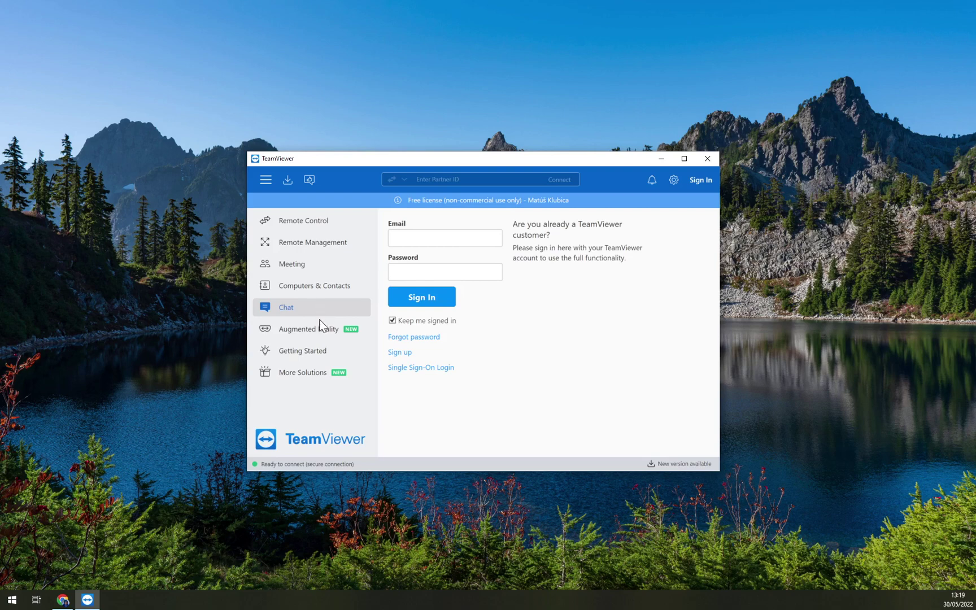
click(305, 336)
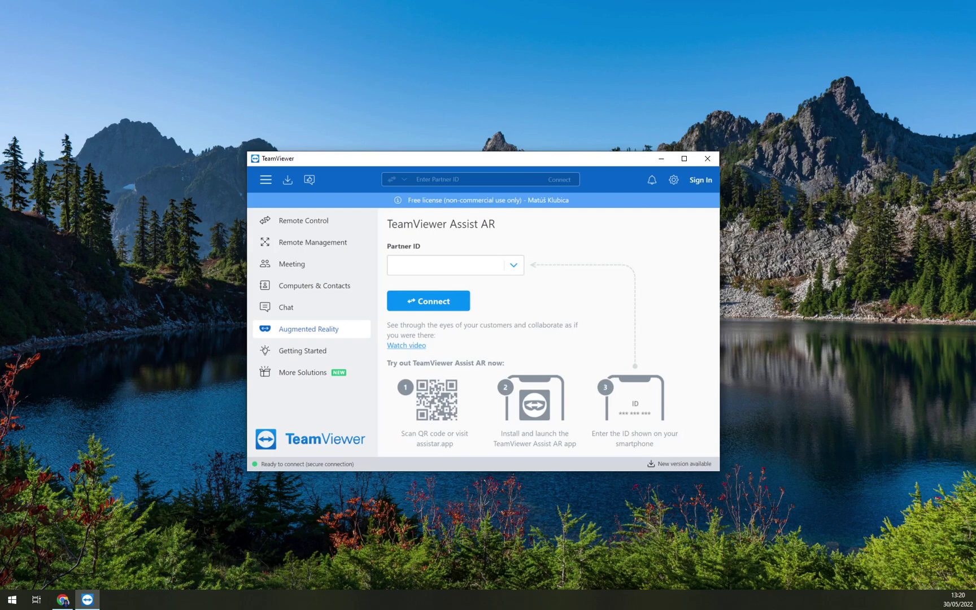
click(447, 265)
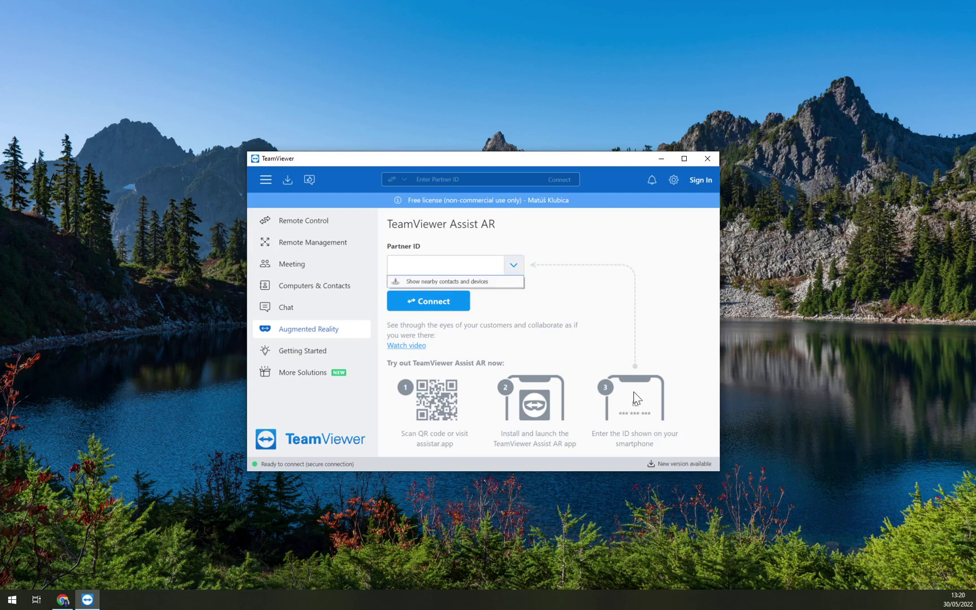
click(300, 351)
click(306, 374)
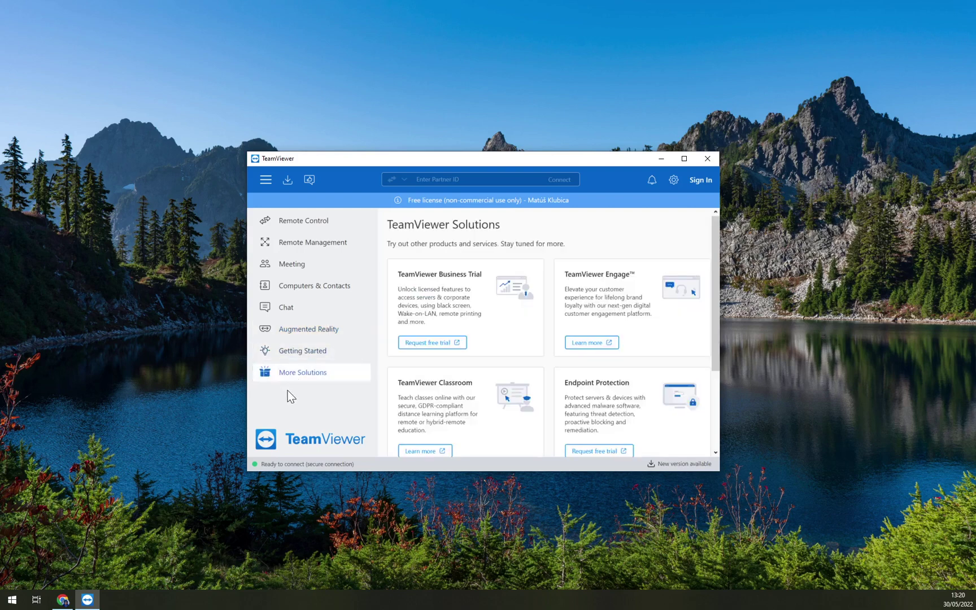
Maximize the window, return to Remote Control, then restore and enlarge it and bring Chrome forward.
double_click(442, 159)
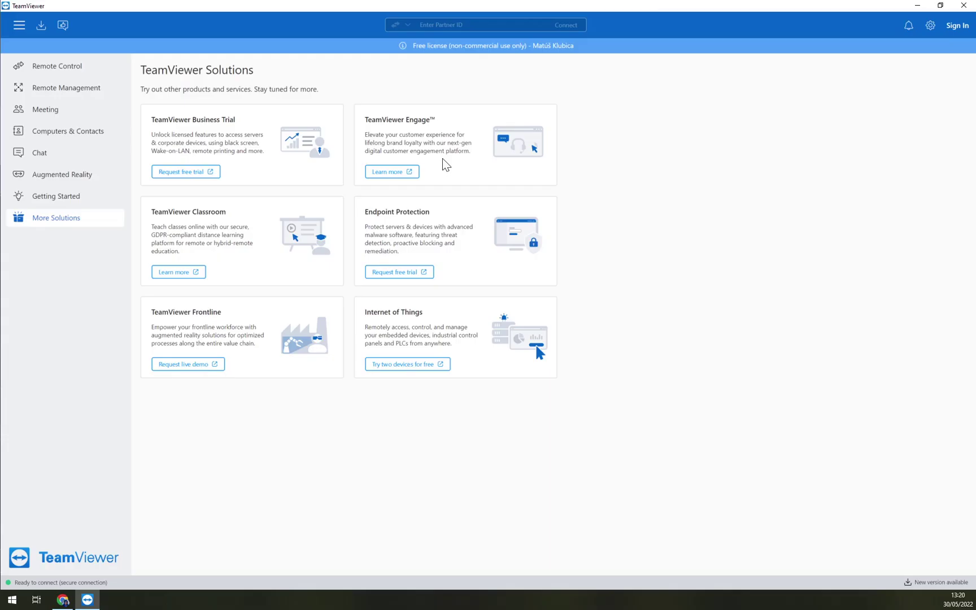
click(22, 65)
click(20, 25)
click(24, 26)
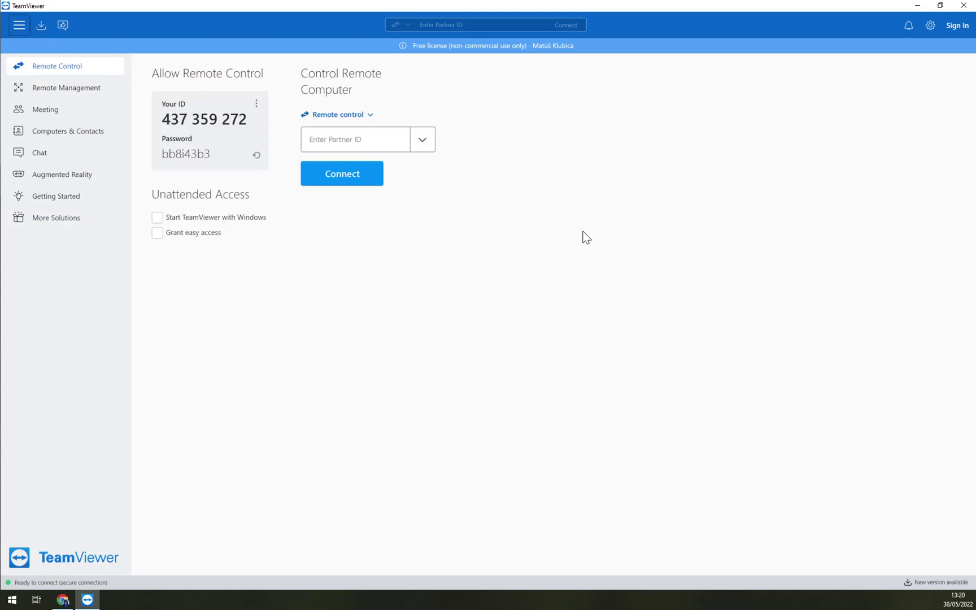
drag(173, 8, 394, 90)
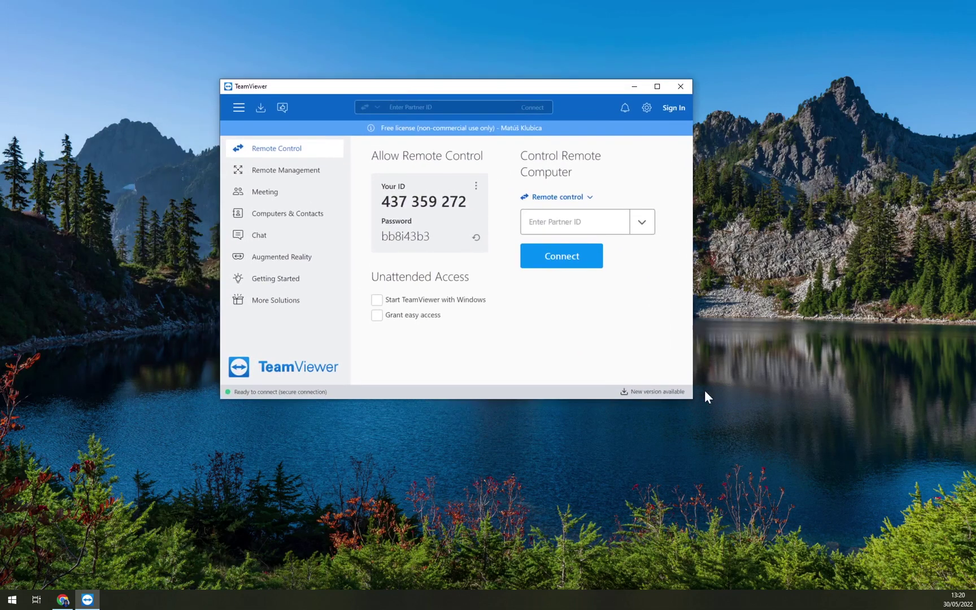
drag(694, 400, 850, 544)
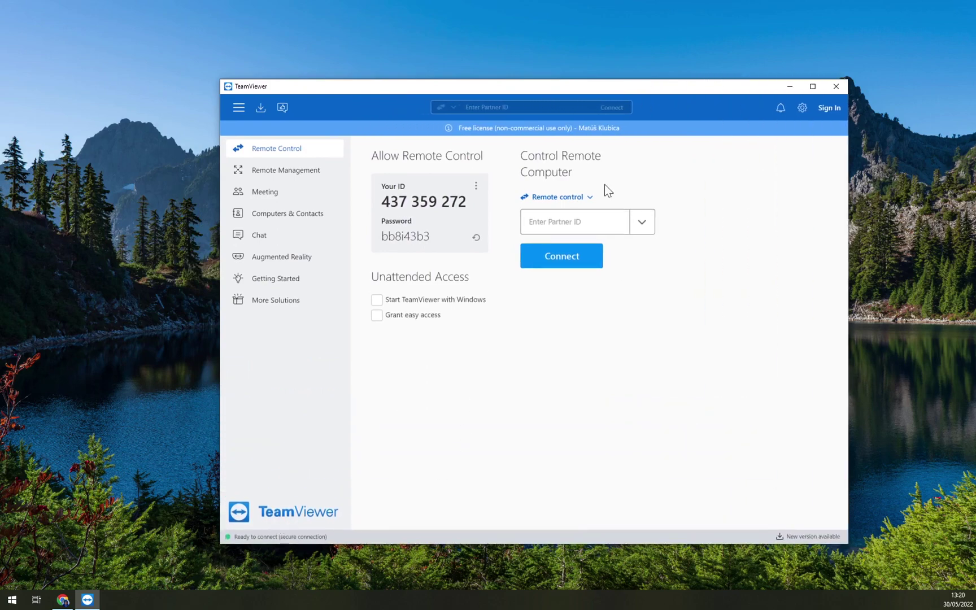
click(62, 600)
Go from the pricing page via the homepage to the TeamViewer for Windows download page.
scroll(414, 309, up, 10)
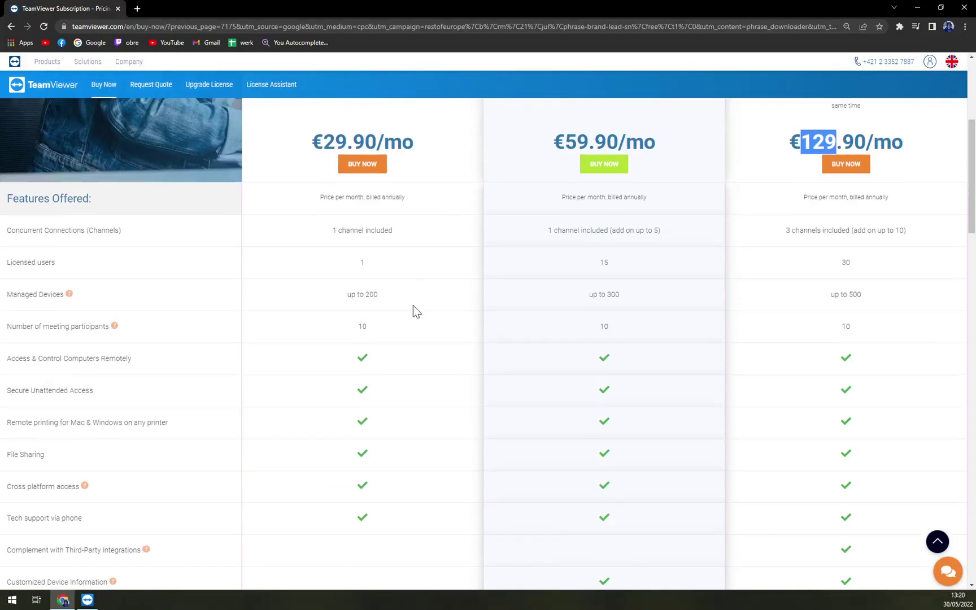
click(14, 63)
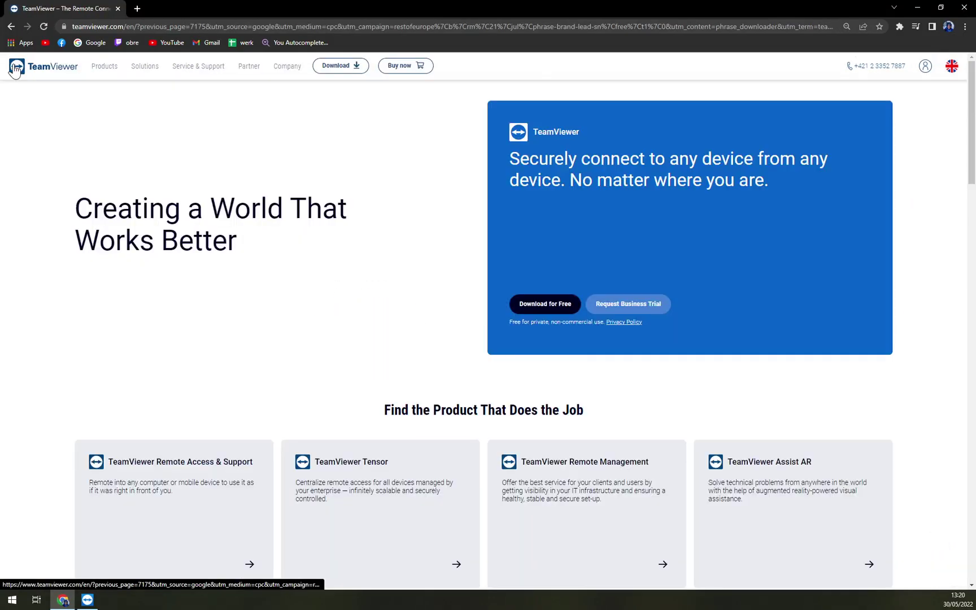
click(329, 65)
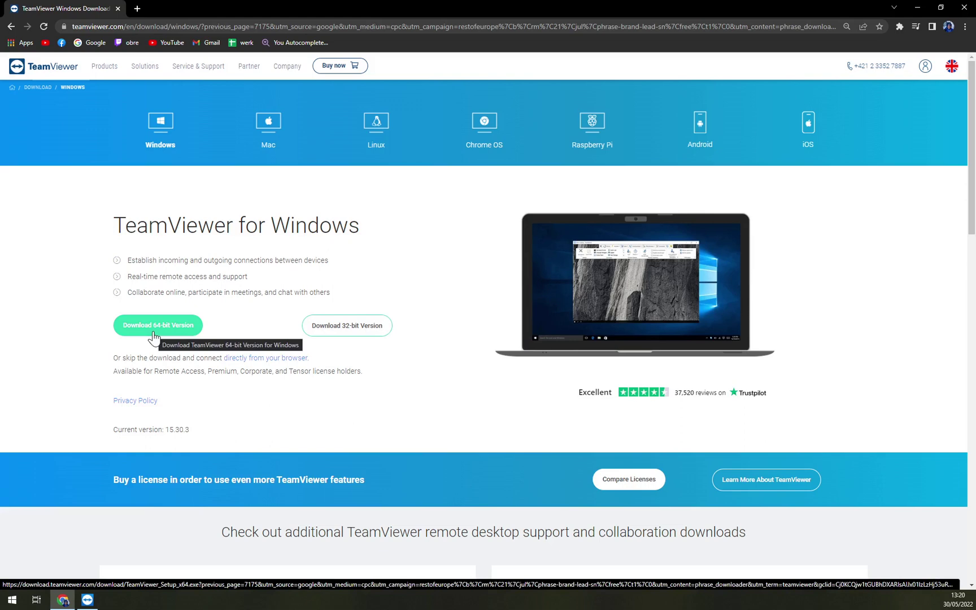
click(182, 325)
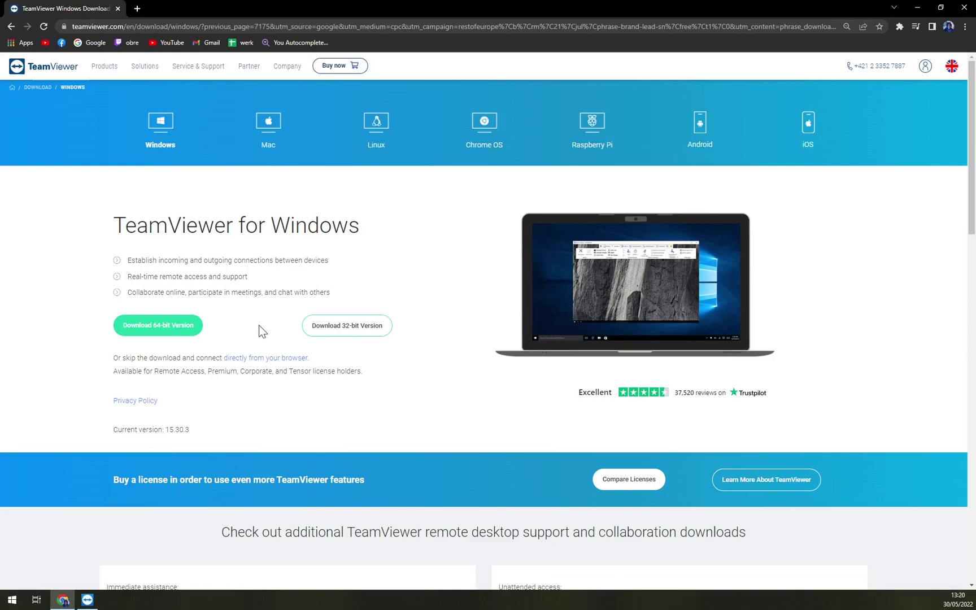
scroll(257, 322, down, 8)
scroll(267, 323, up, 8)
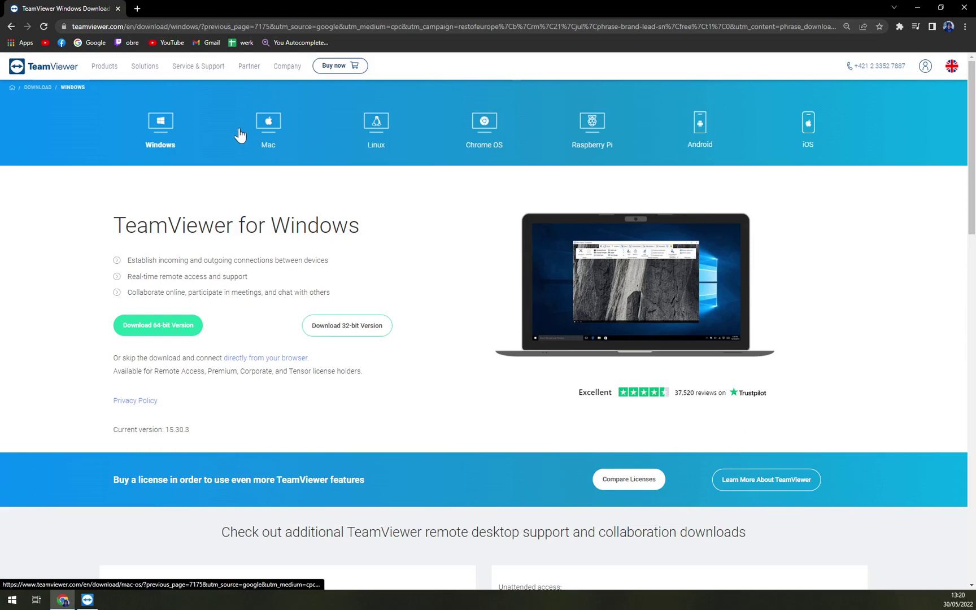
View the Mac, Linux, Chrome OS, Raspberry Pi and Android download pages in turn.
click(261, 132)
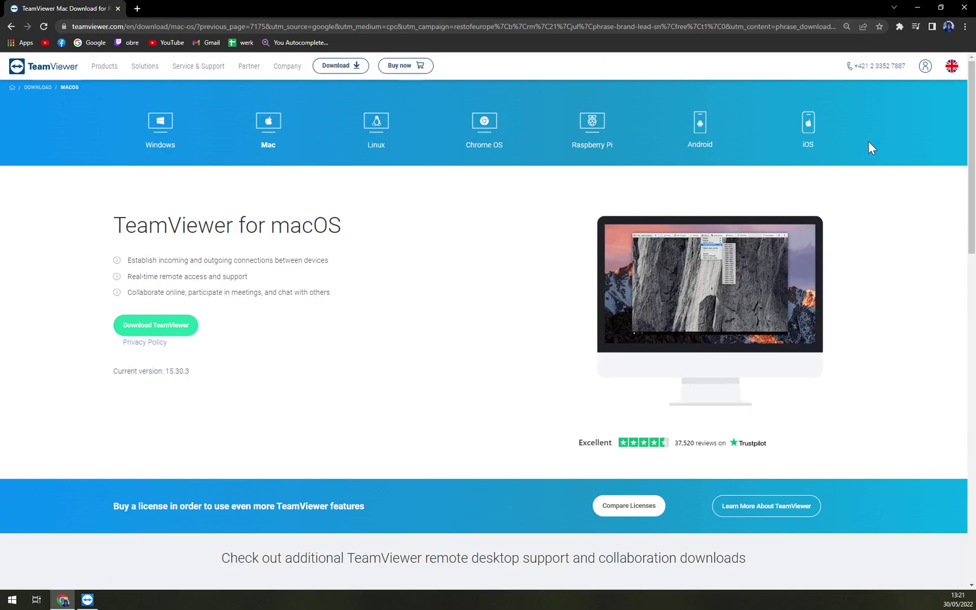
click(371, 132)
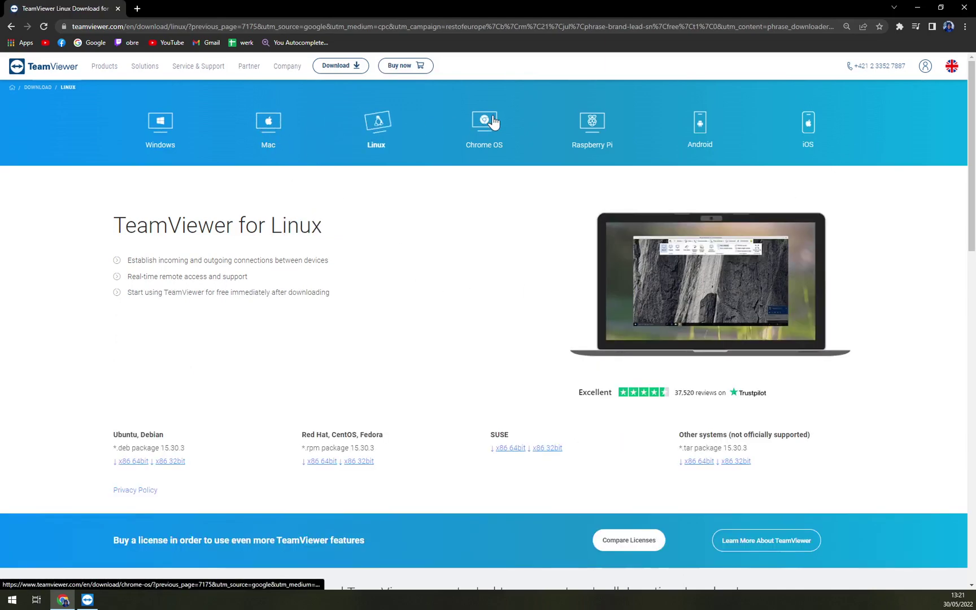
click(493, 121)
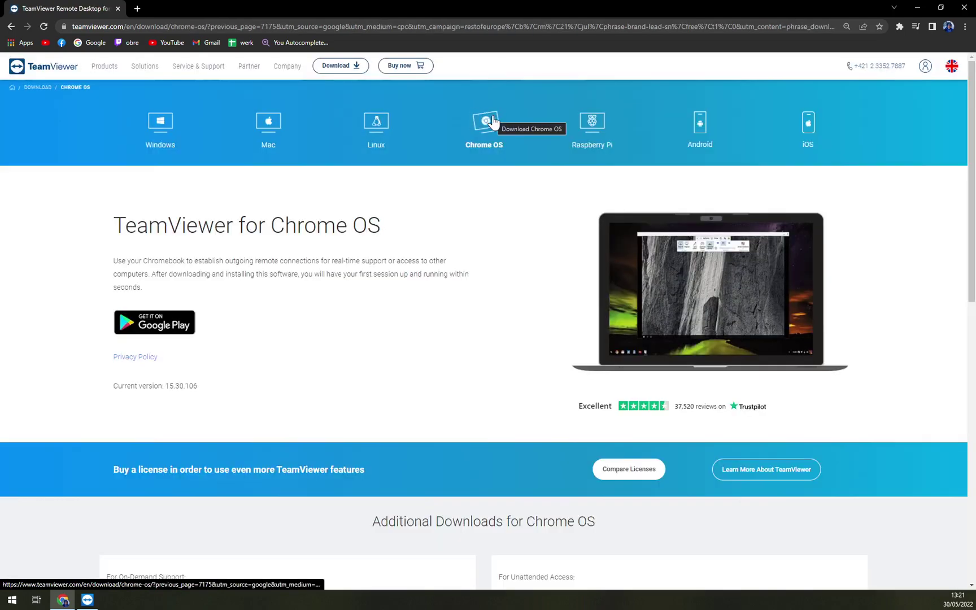
click(603, 131)
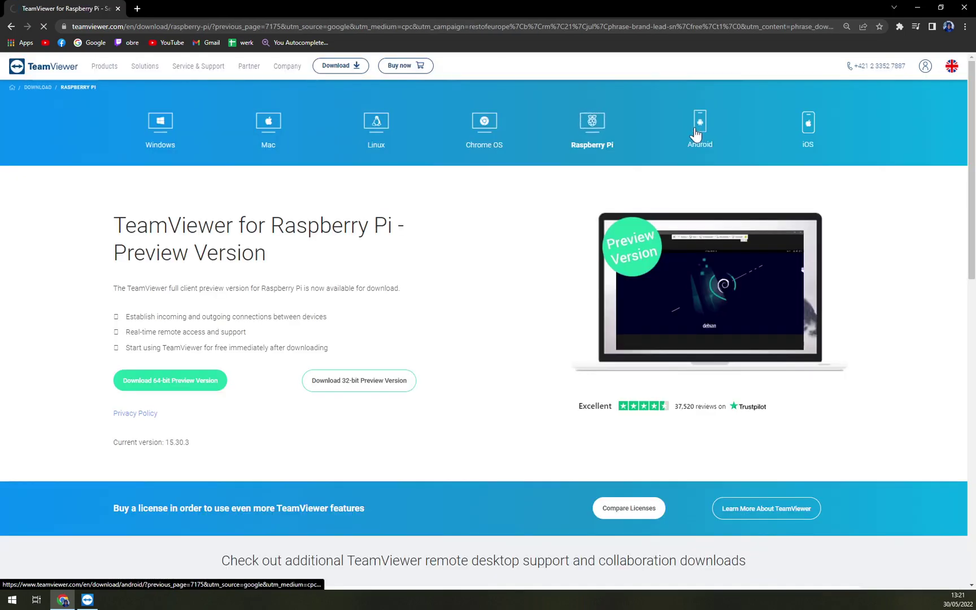
click(696, 134)
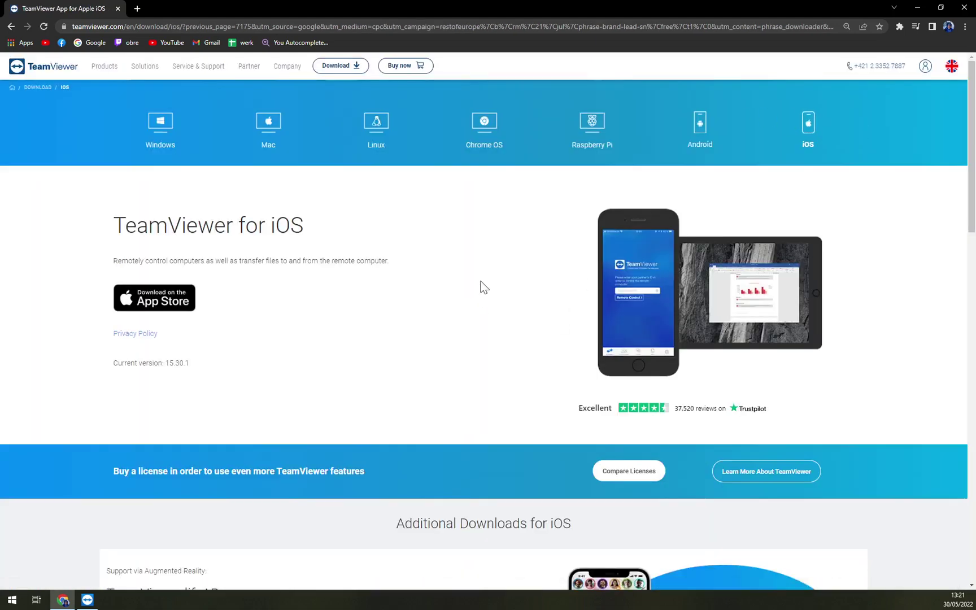
Check the app's Computers & Contacts and Meeting pages, then return to the iOS download page.
click(87, 600)
click(260, 240)
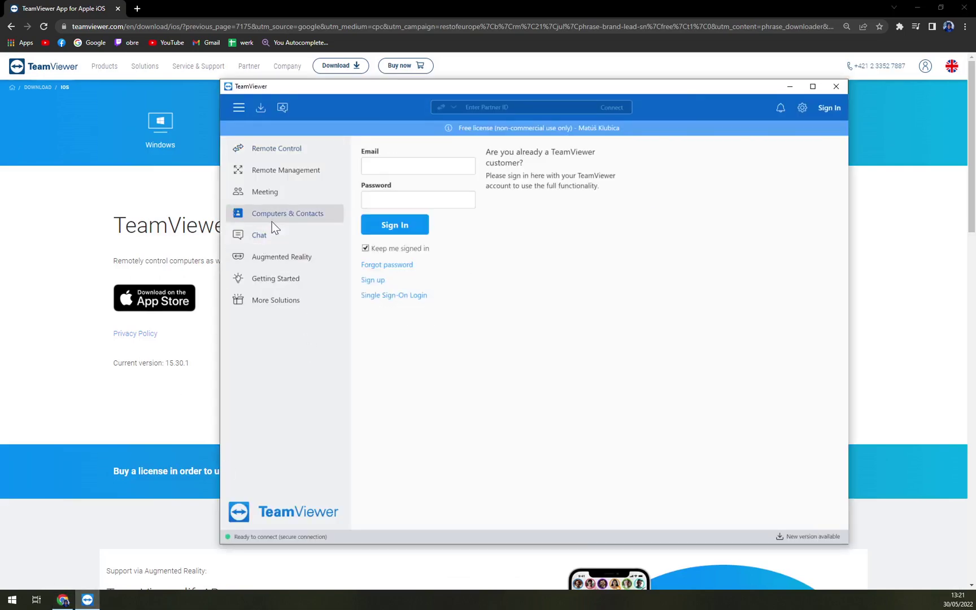
click(268, 196)
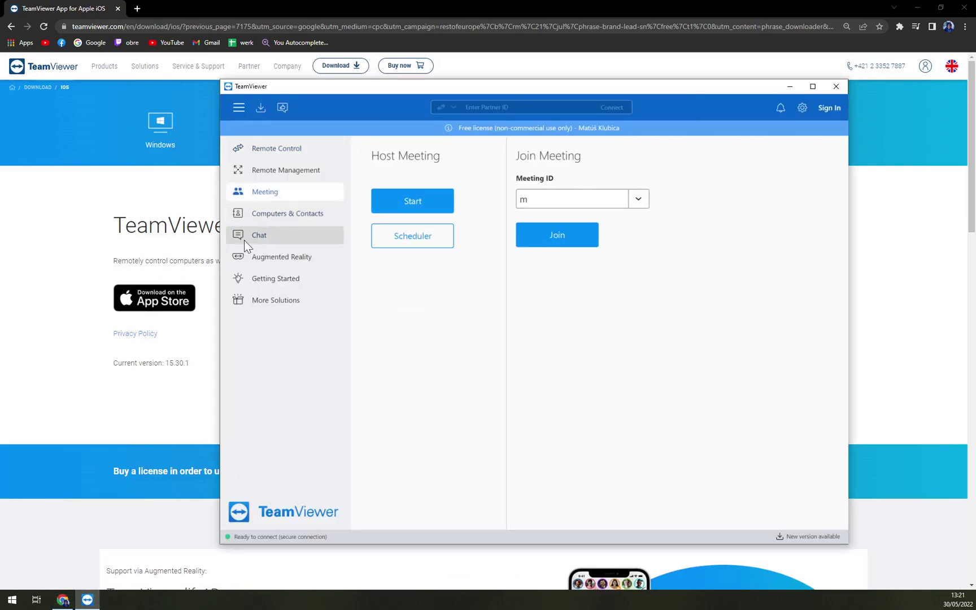
click(39, 189)
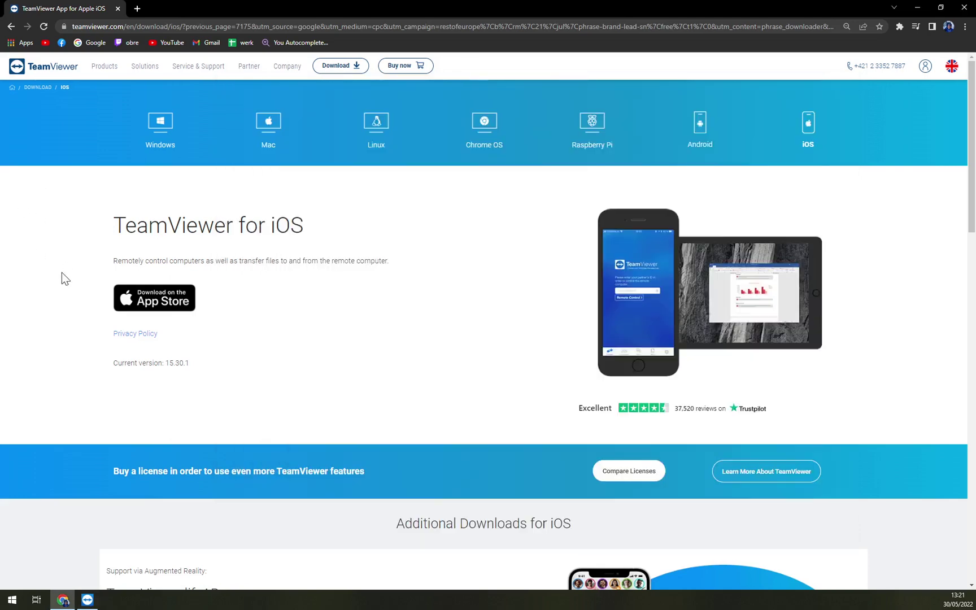
Return from the iOS download page to the homepage headed 'Creating a World That Works Better'.
scroll(405, 403, down, 6)
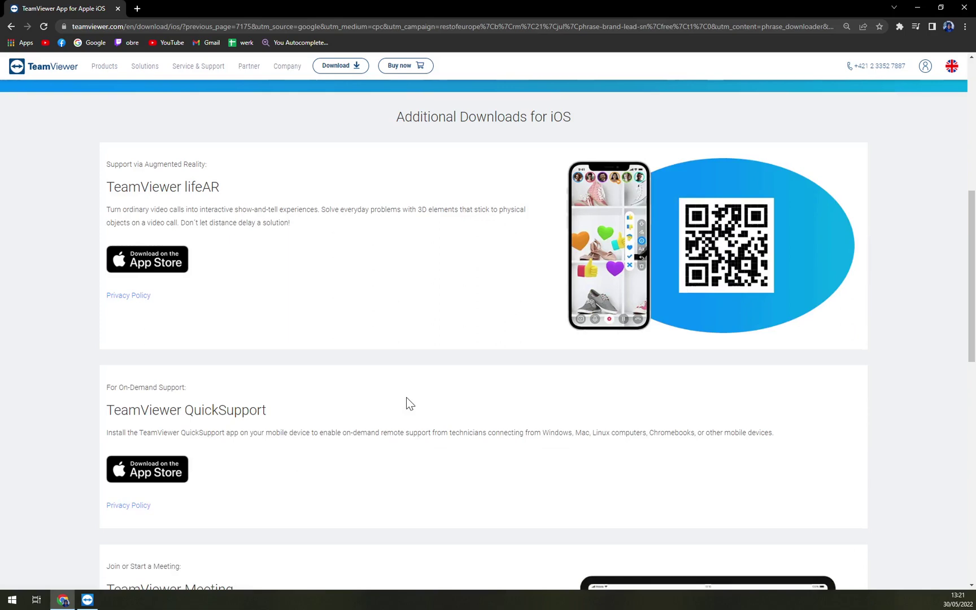
scroll(406, 397, up, 6)
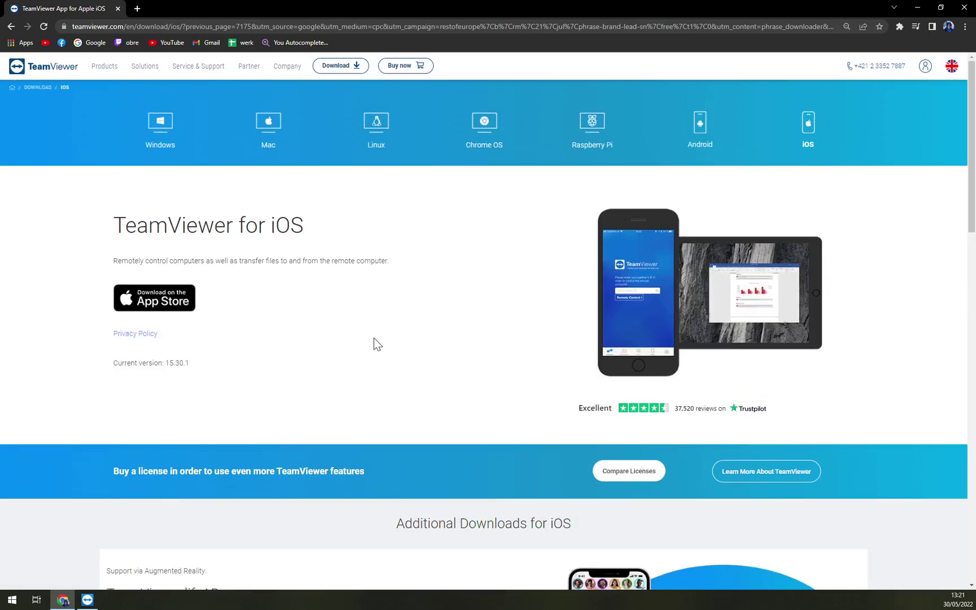
click(101, 65)
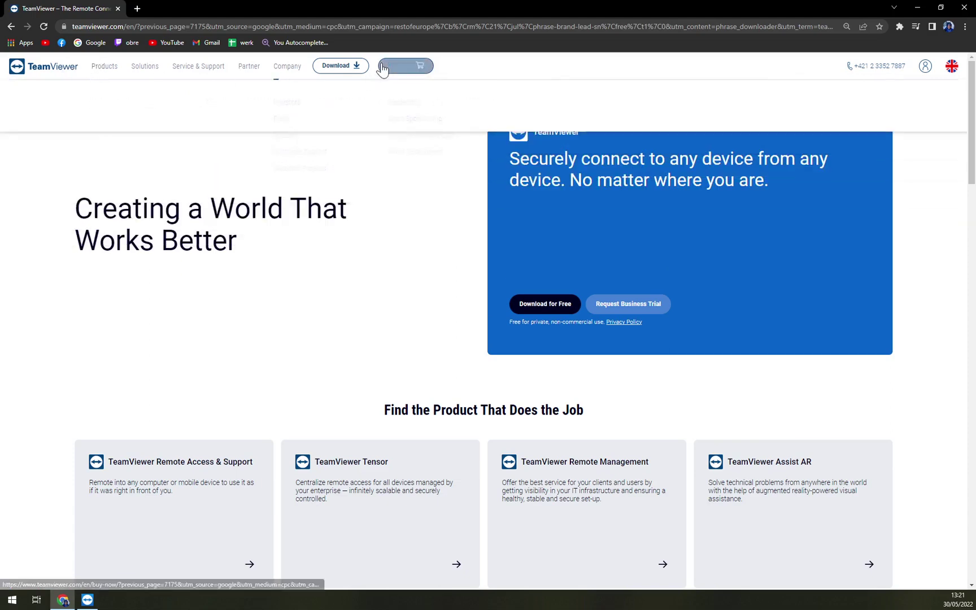
Open the subscription pricing page and scroll through the €29.90, €59.90 and €129.90 plan cards.
click(382, 65)
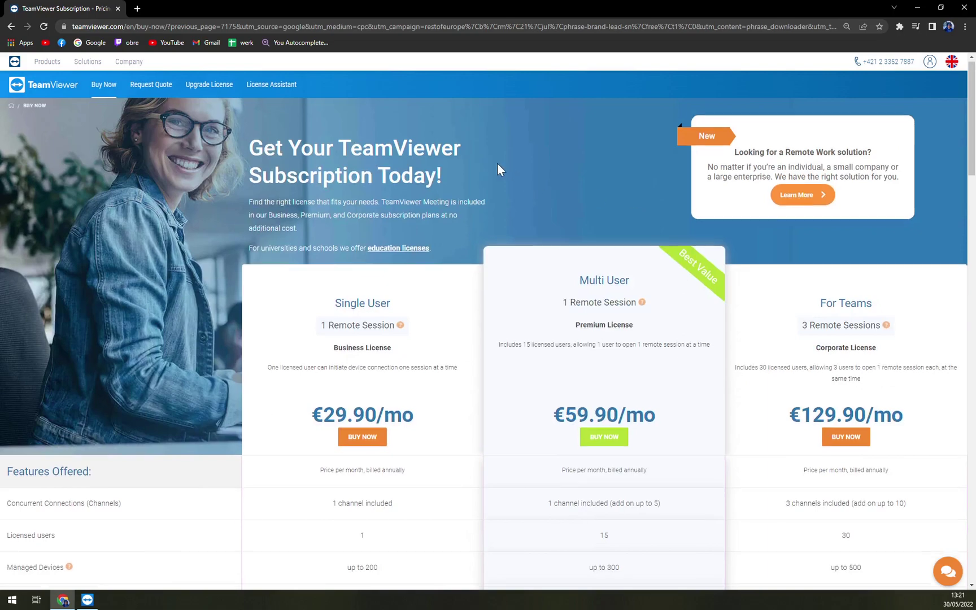
scroll(444, 203, down, 9)
scroll(404, 257, up, 6)
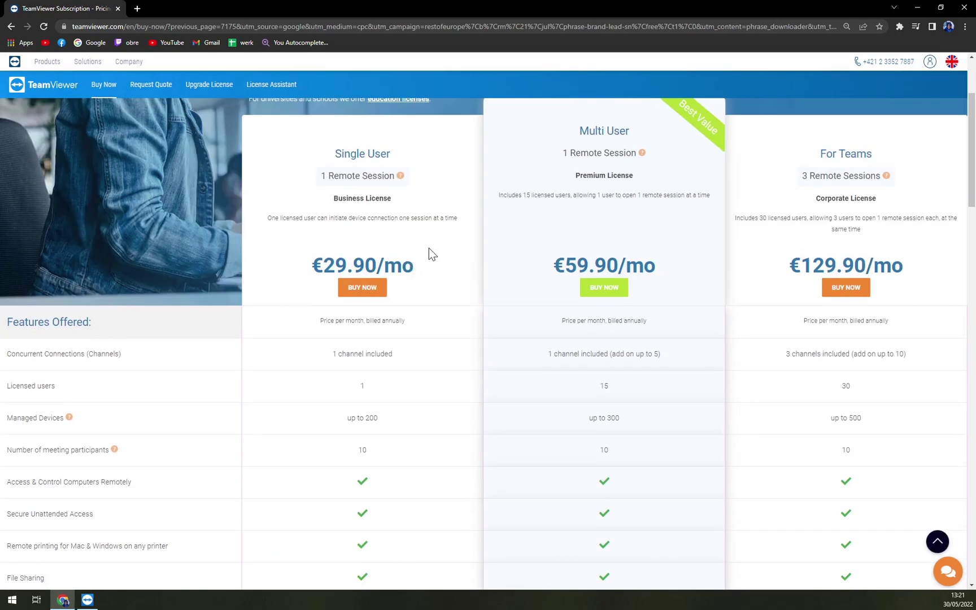
scroll(443, 245, up, 3)
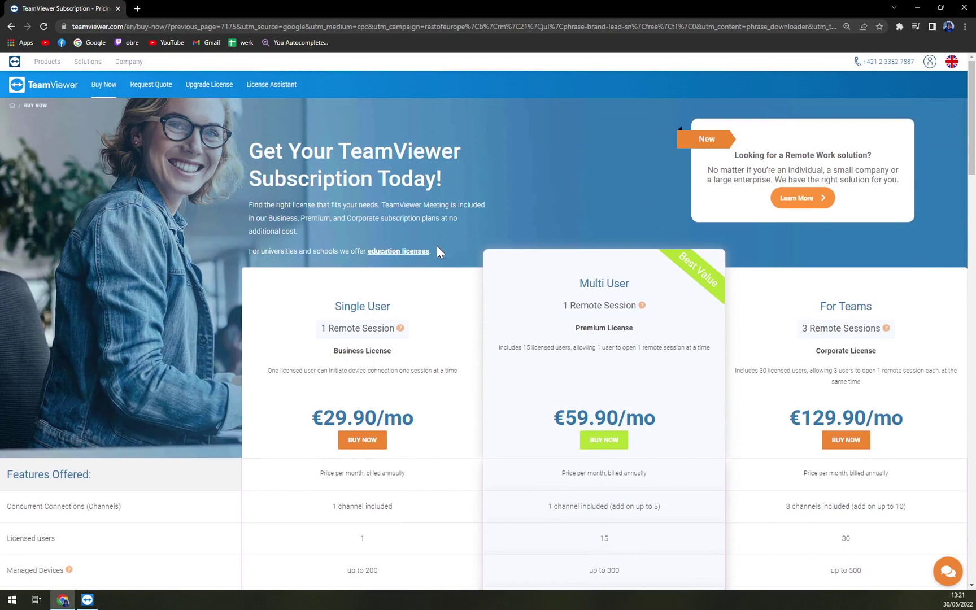
scroll(407, 335, down, 1)
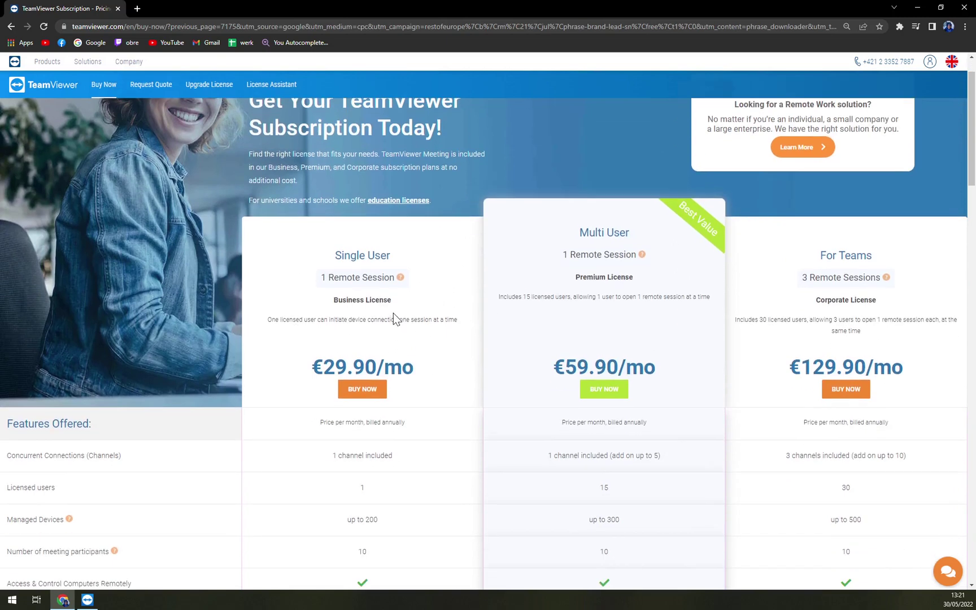
scroll(394, 313, down, 2)
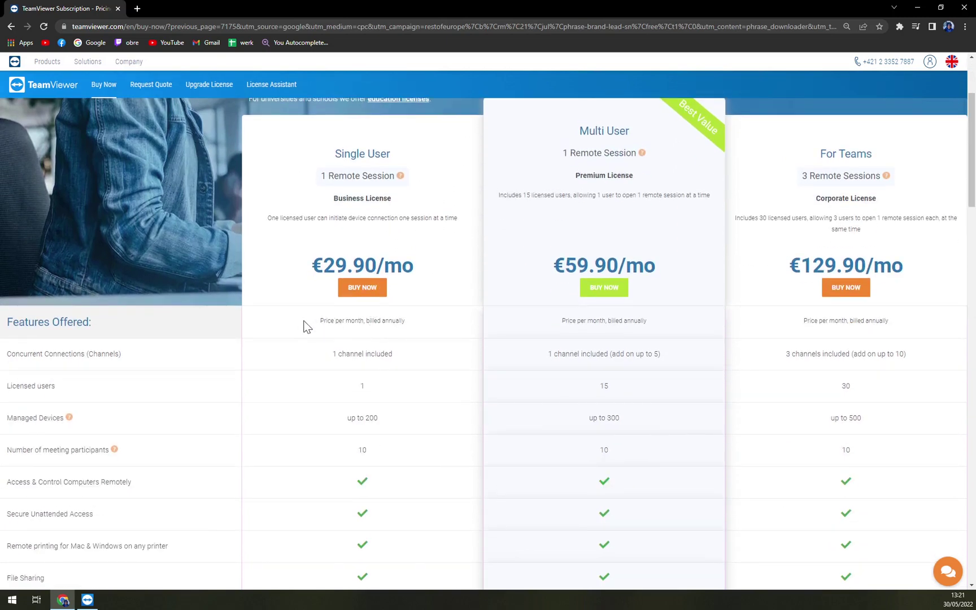
drag(312, 266, 332, 342)
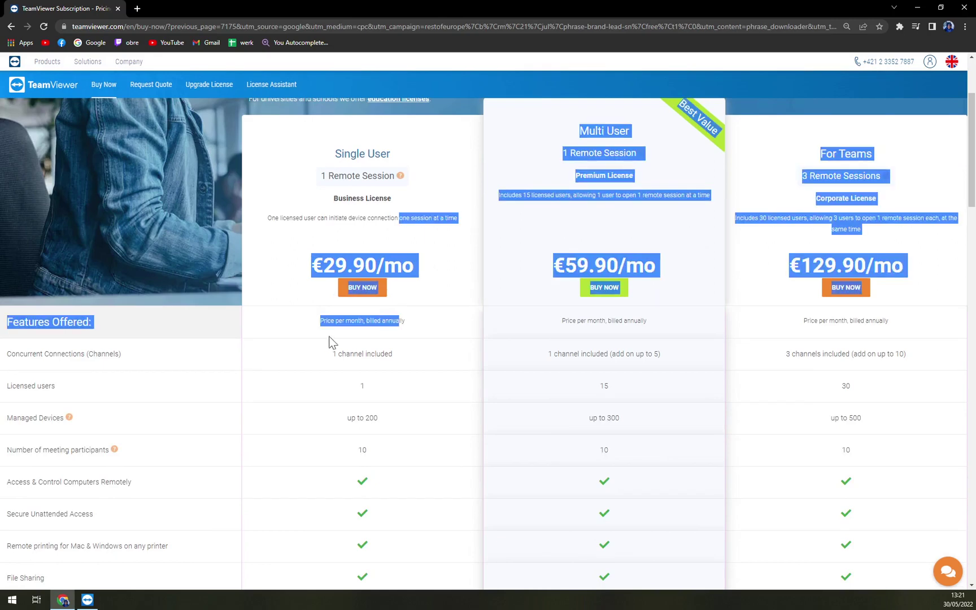
click(335, 331)
scroll(405, 327, down, 8)
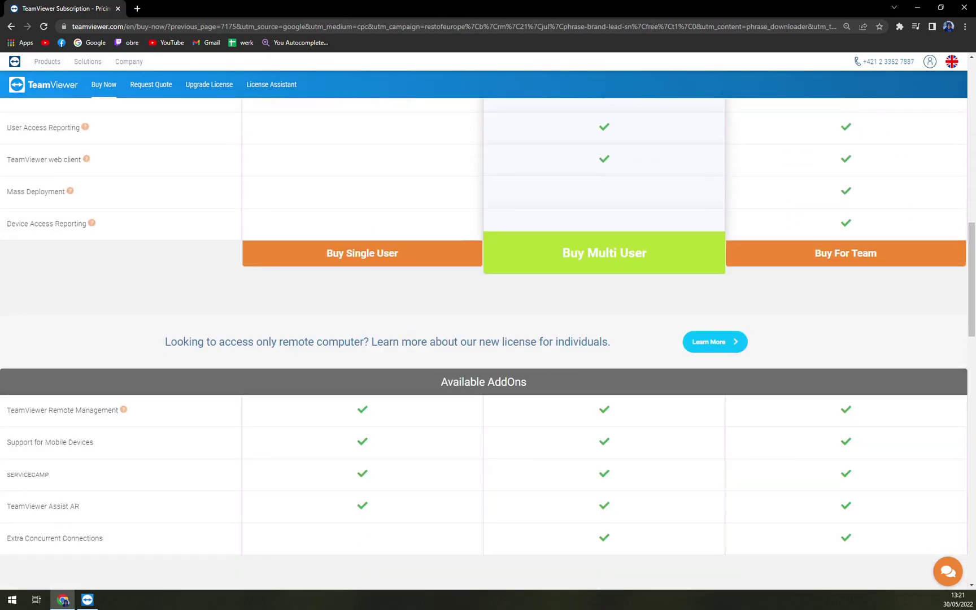
Zoom the page out and scroll through the plan comparison, add-ons and licensing sections.
key(ctrl+minus)
scroll(410, 340, up, 7)
scroll(415, 340, down, 5)
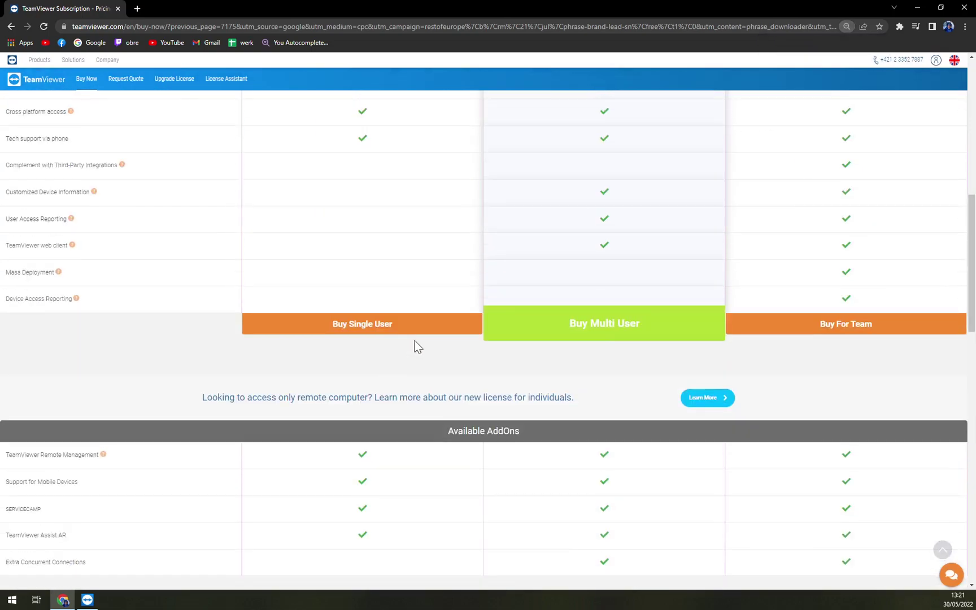
scroll(344, 356, up, 5)
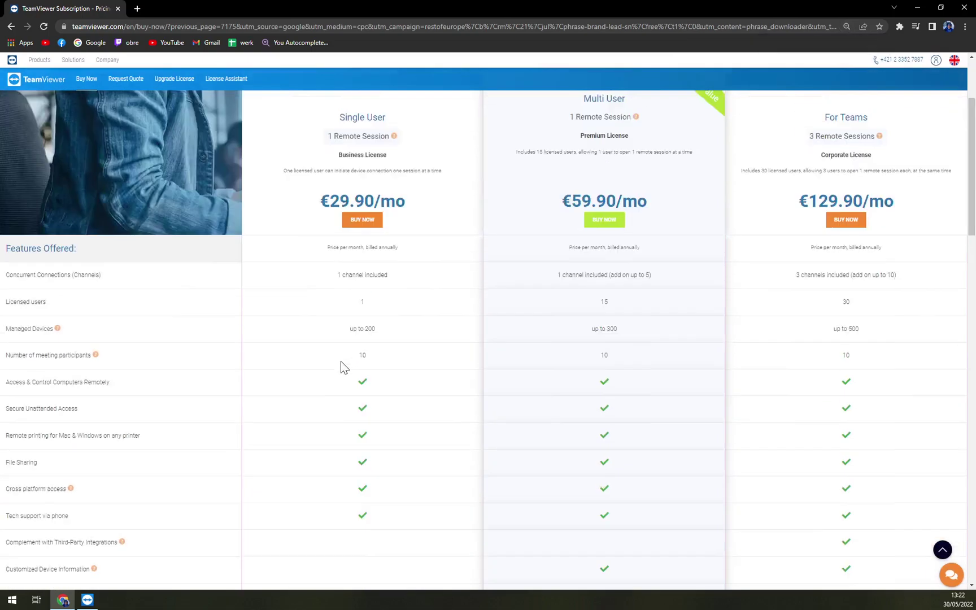
scroll(367, 345, up, 3)
scroll(390, 322, down, 10)
scroll(407, 331, up, 4)
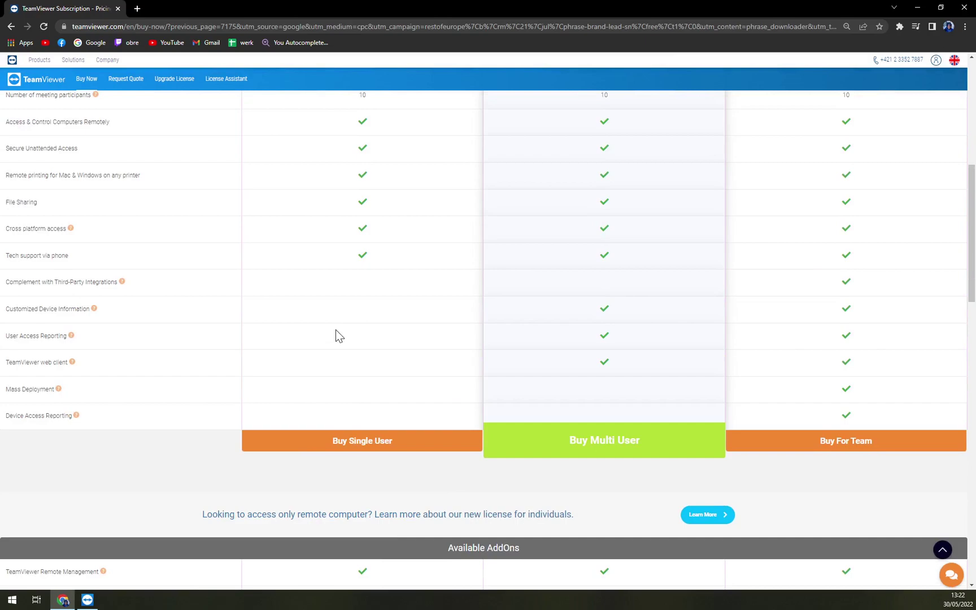
scroll(529, 349, up, 5)
scroll(584, 283, down, 6)
scroll(590, 353, up, 1)
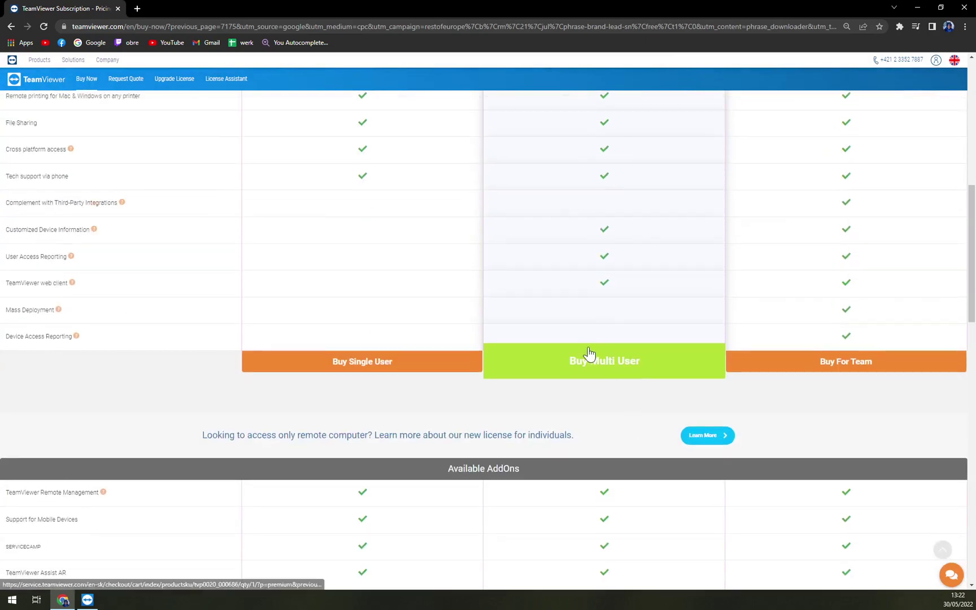
scroll(590, 353, up, 5)
scroll(885, 378, down, 8)
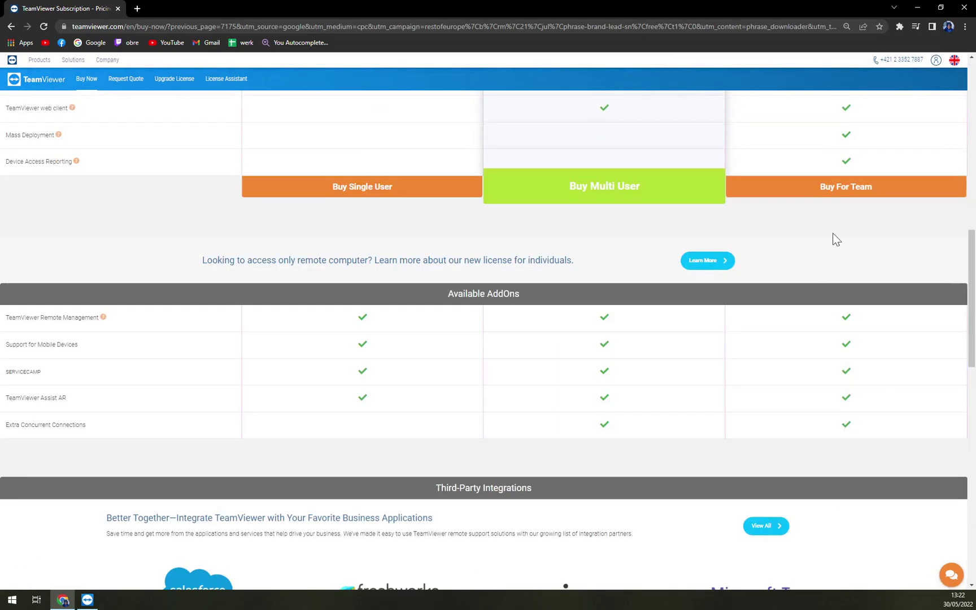
scroll(830, 288, down, 5)
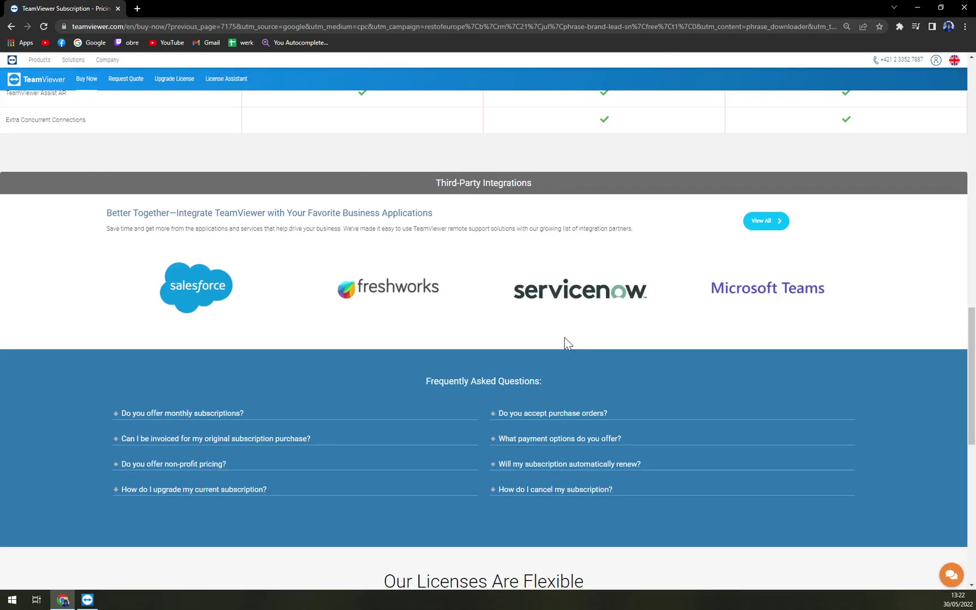
scroll(296, 273, up, 5)
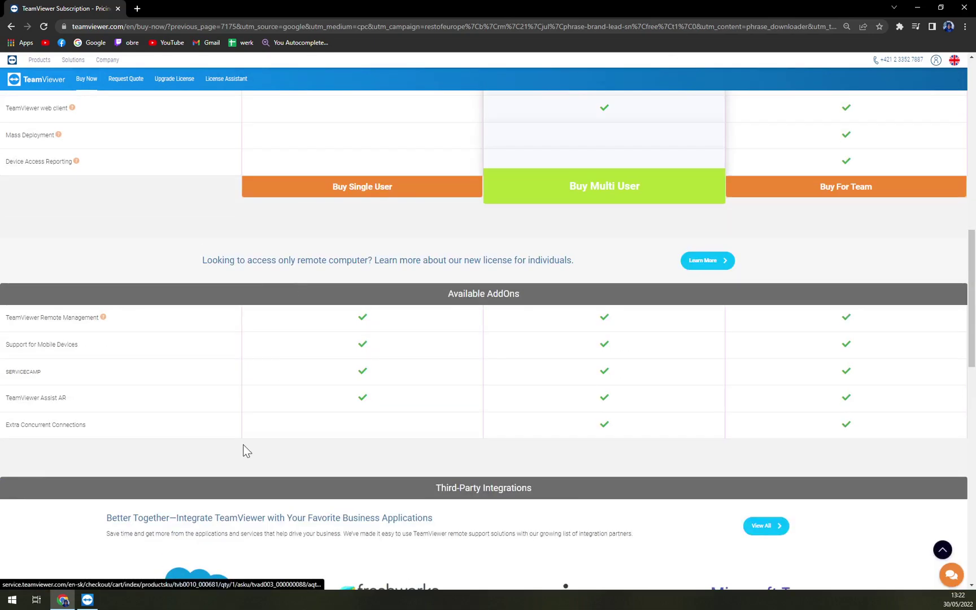
scroll(247, 451, down, 3)
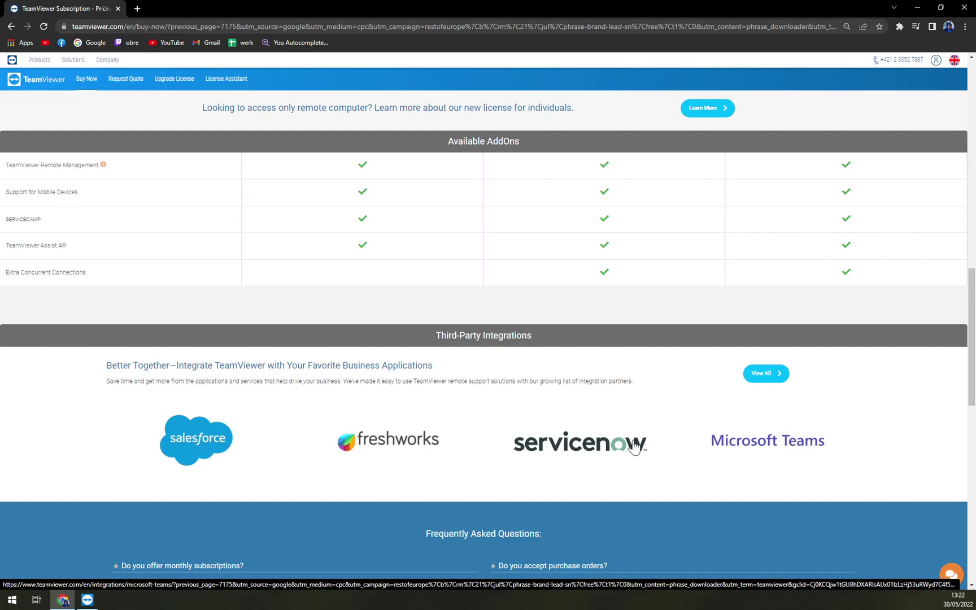
scroll(414, 421, down, 5)
scroll(407, 390, down, 5)
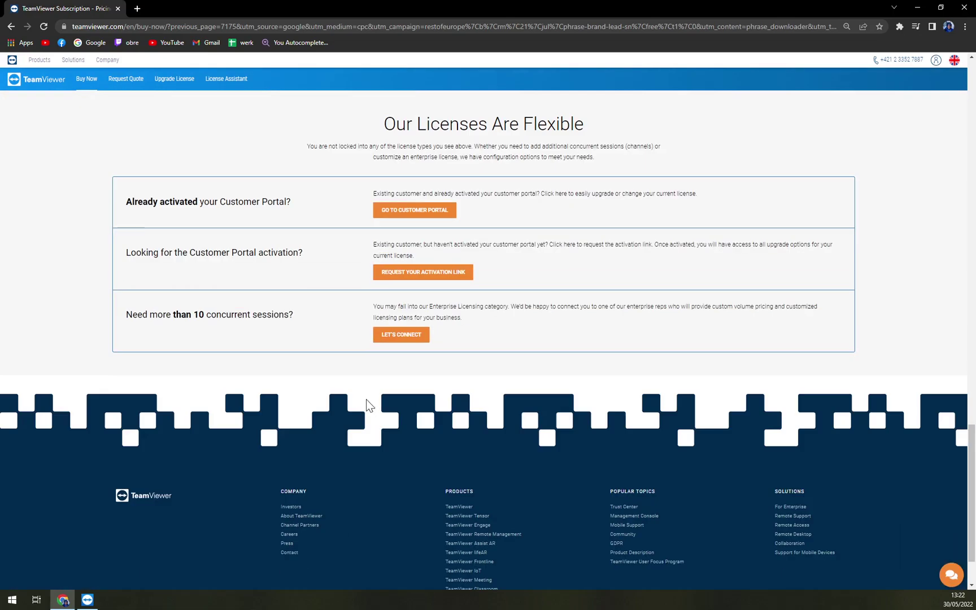
scroll(366, 398, up, 15)
scroll(383, 386, up, 10)
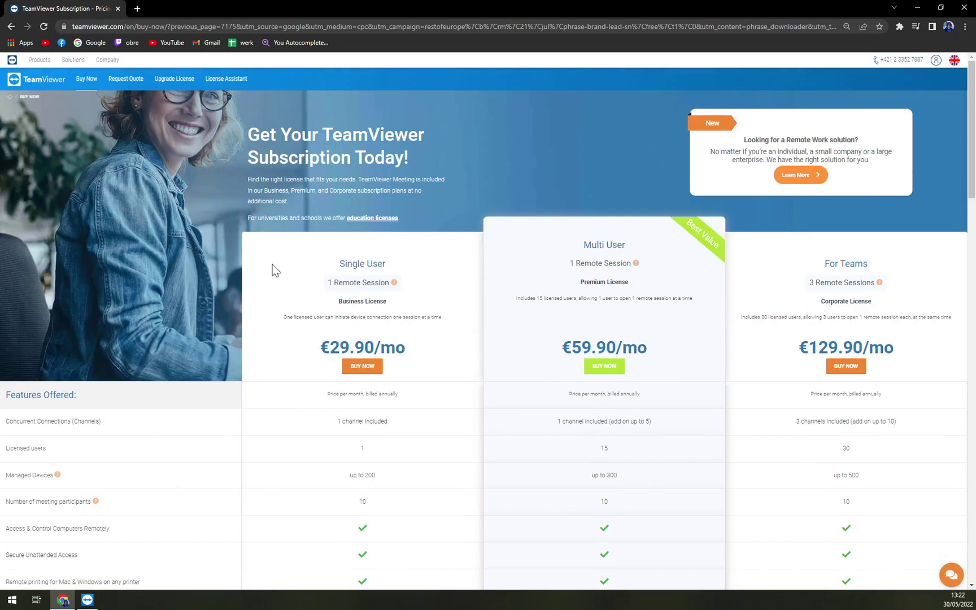
Bring TeamViewer forward on Remote Control, shift its window right and highlight this computer's ID.
click(920, 5)
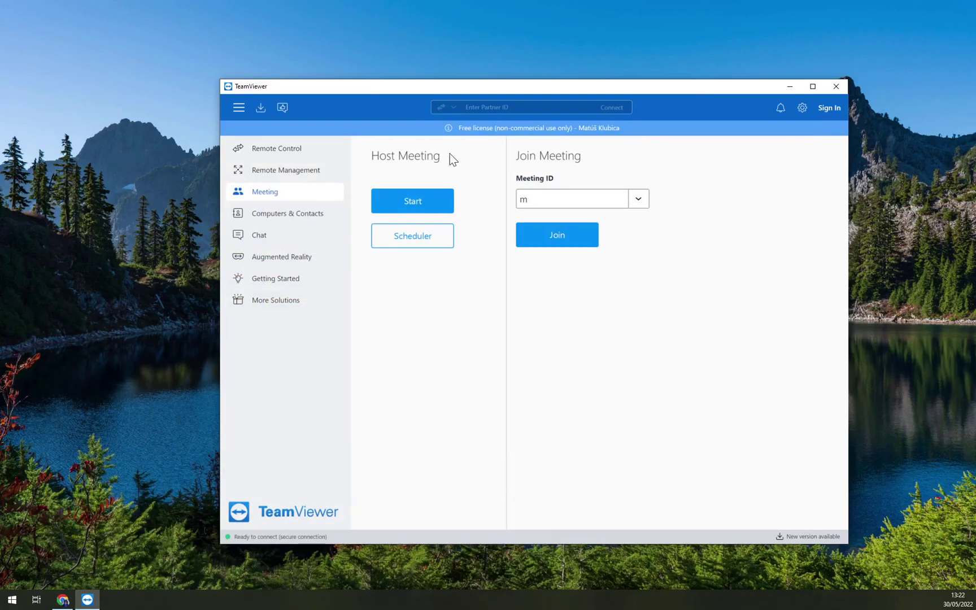
click(278, 150)
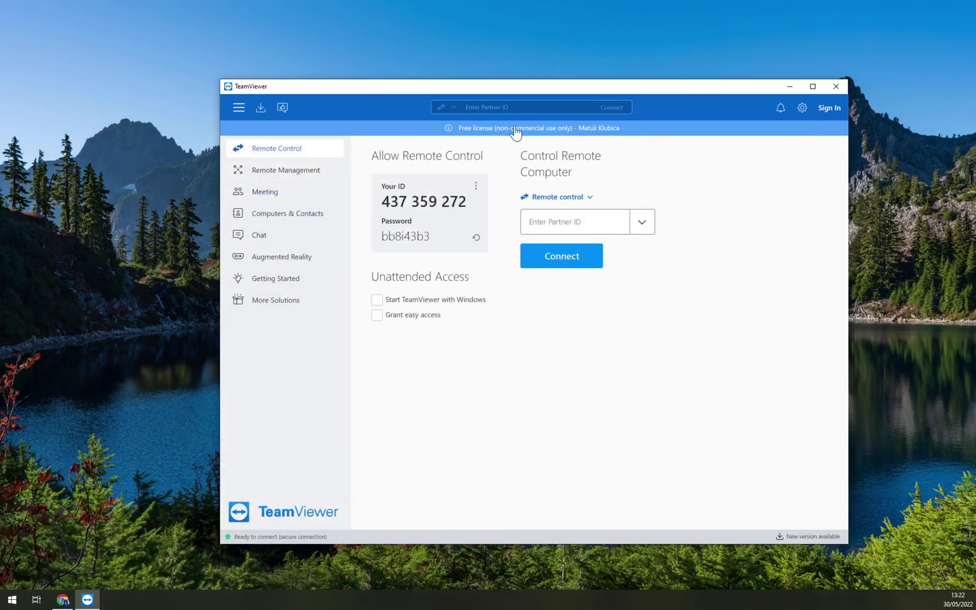
drag(487, 87, 455, 86)
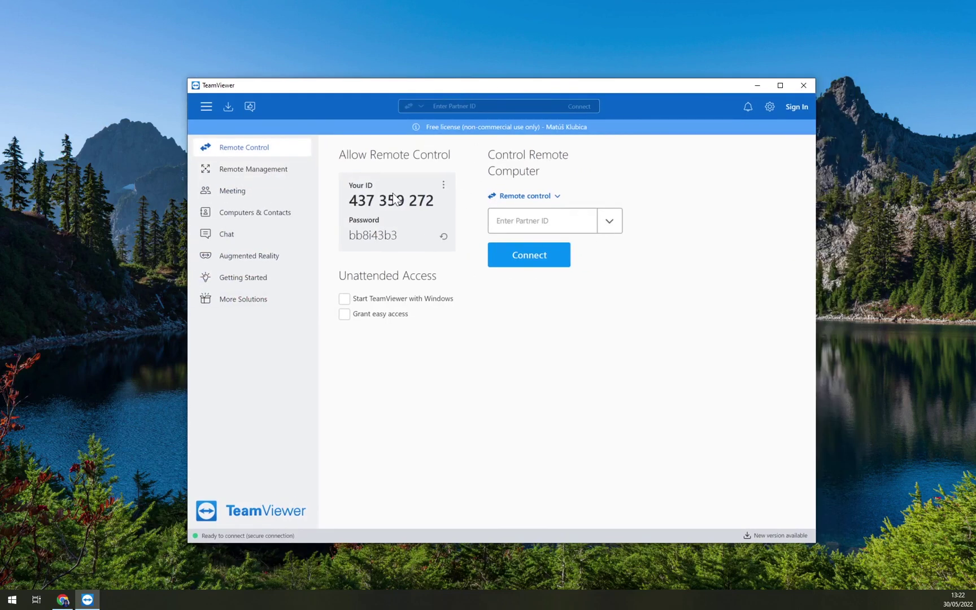
click(510, 261)
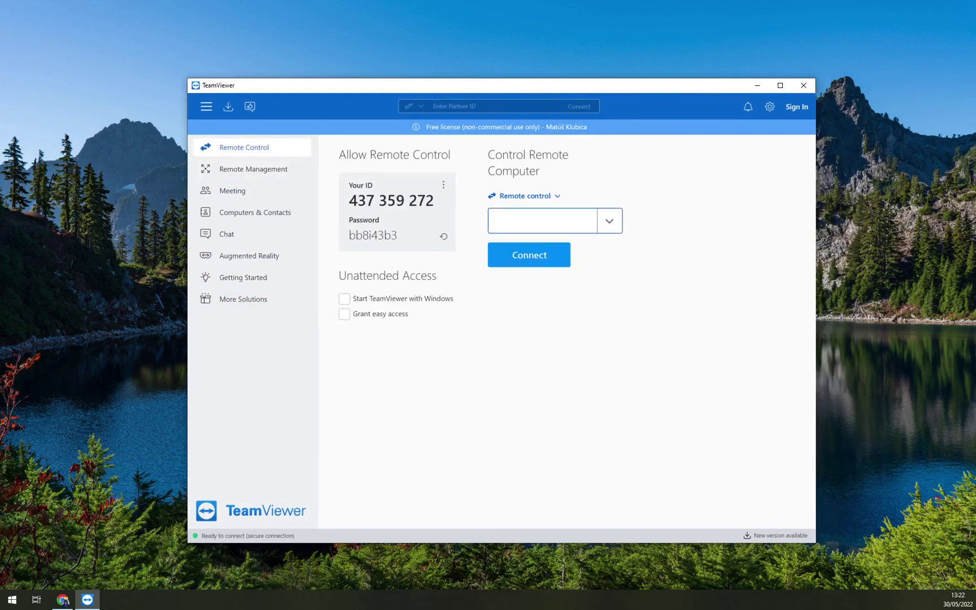
drag(349, 200, 434, 200)
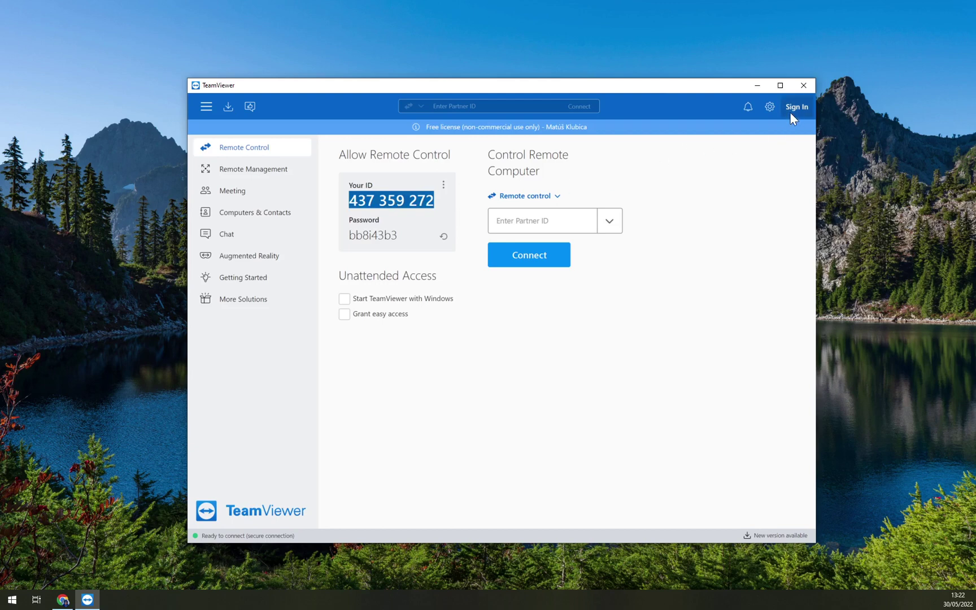
drag(553, 92, 518, 79)
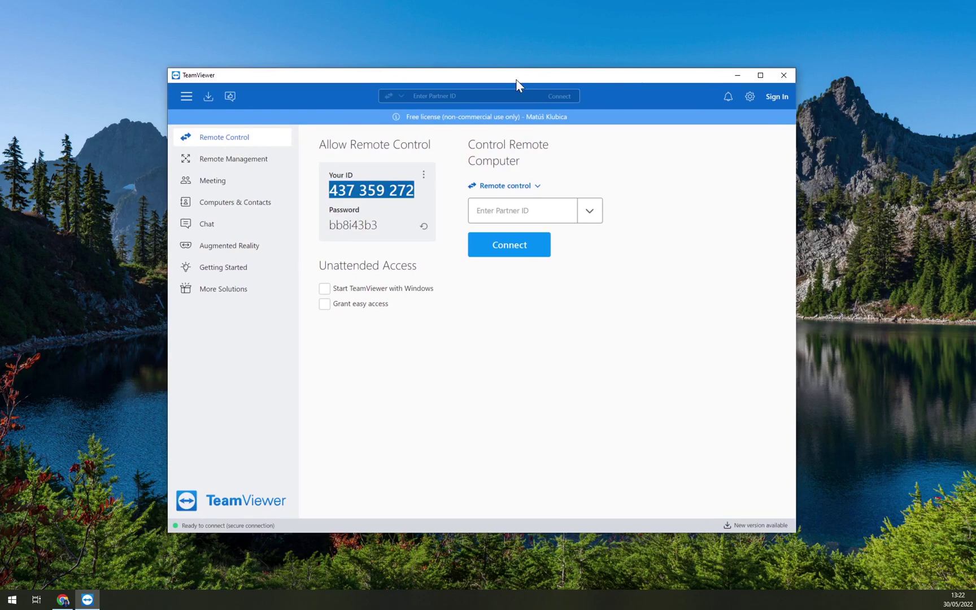
click(497, 211)
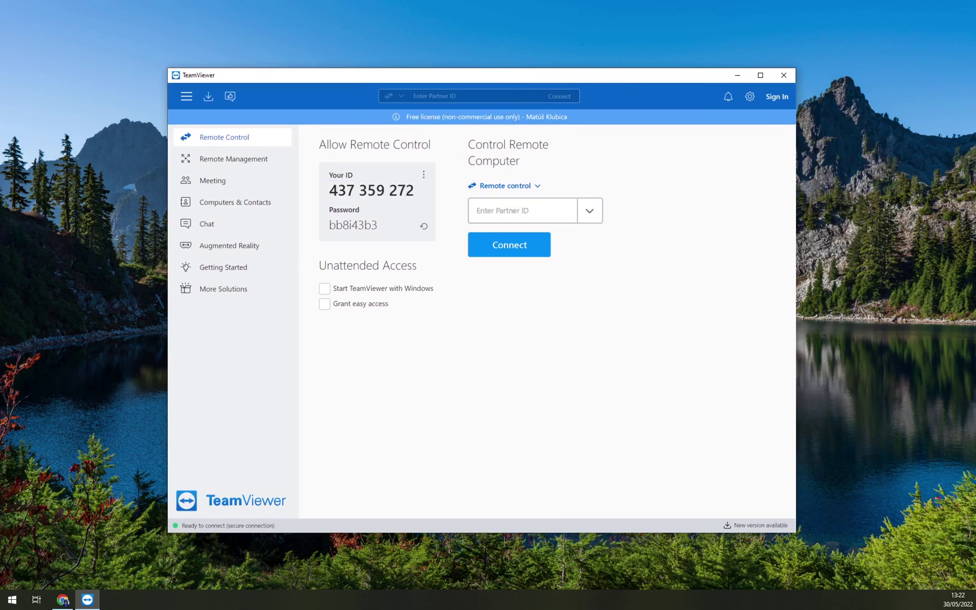
double_click(371, 189)
click(497, 211)
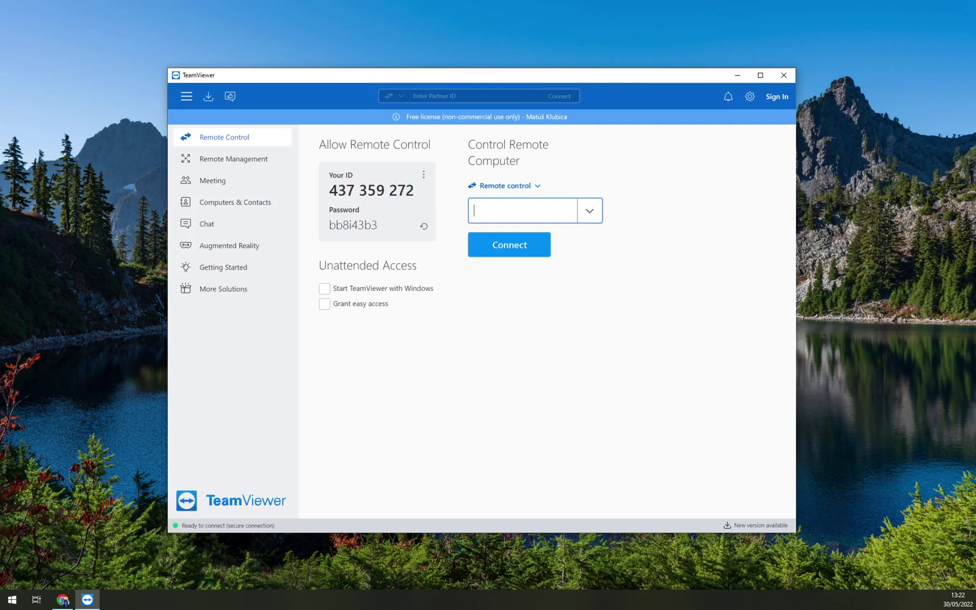
click(483, 243)
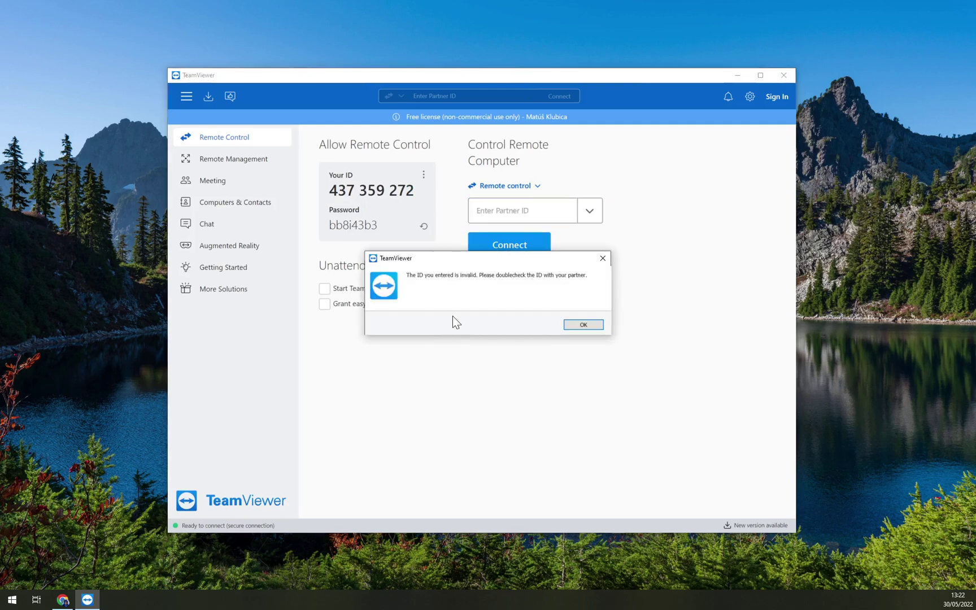
click(581, 325)
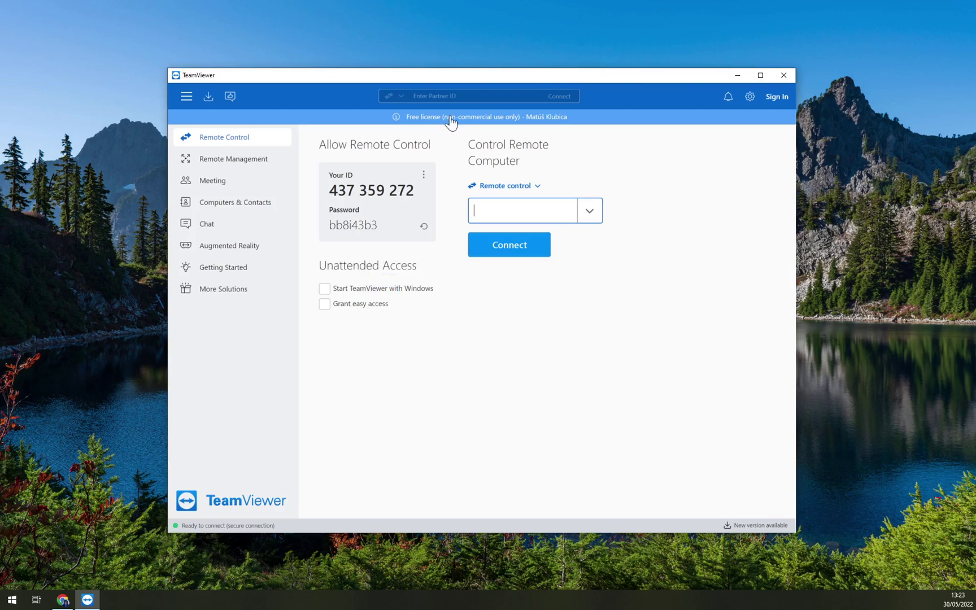
click(671, 173)
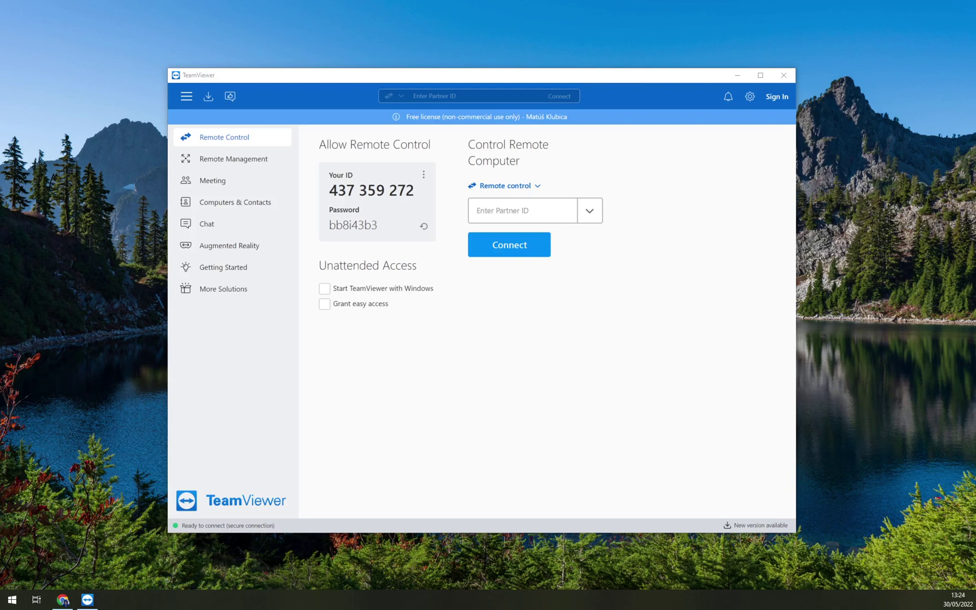
click(447, 447)
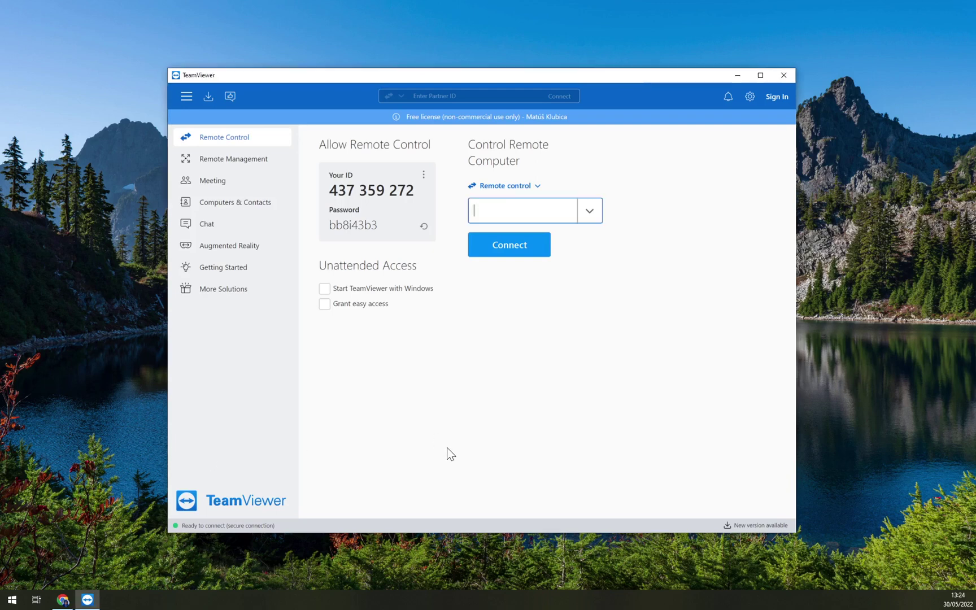